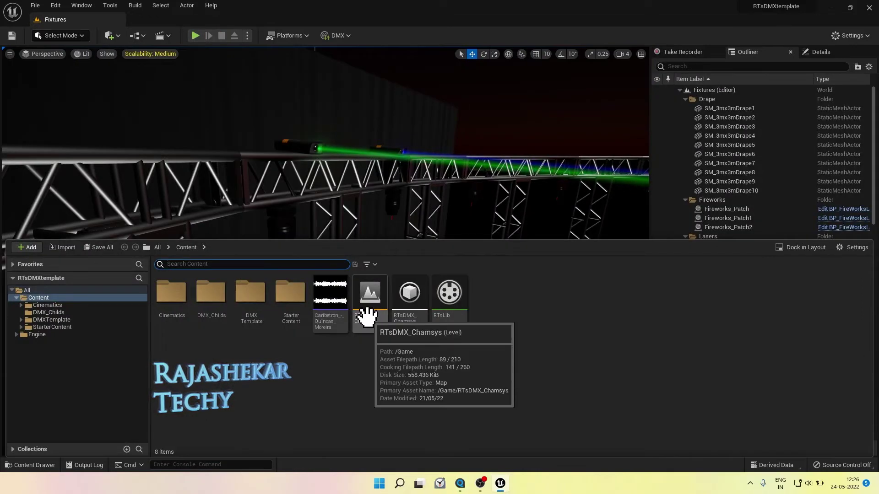
Step: Open the RTsDMX_Chamsys level from the Content folder and edit the intensity of its Light Source
double_click(368, 316)
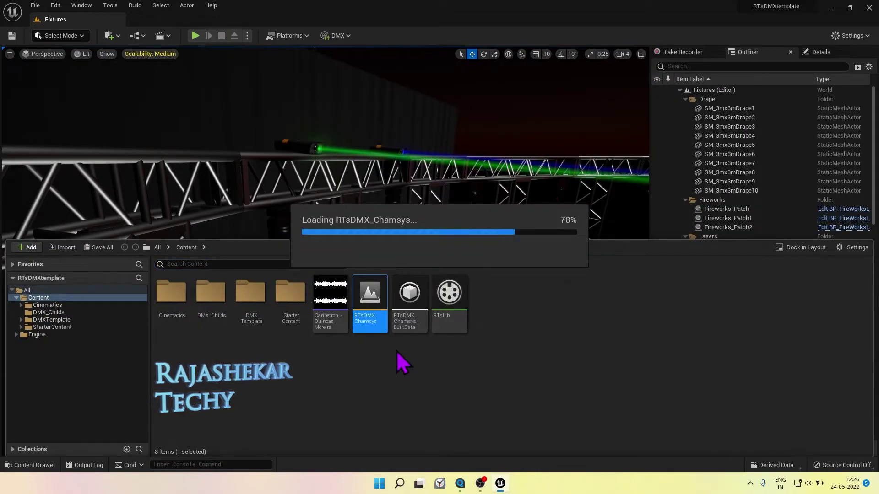
left_click(527, 212)
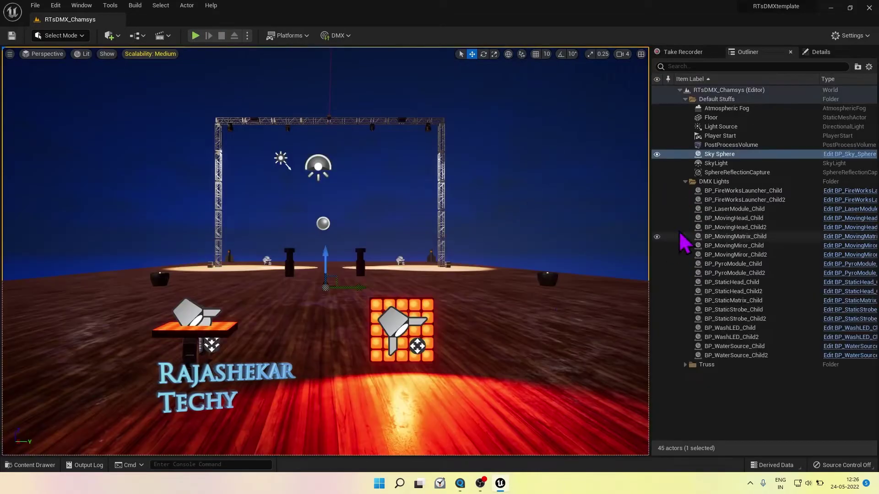
left_click(725, 128)
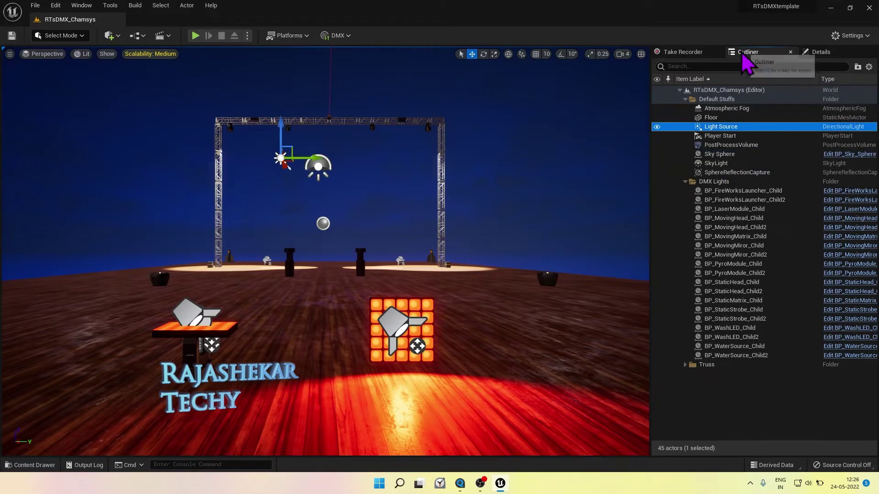
left_click(820, 52)
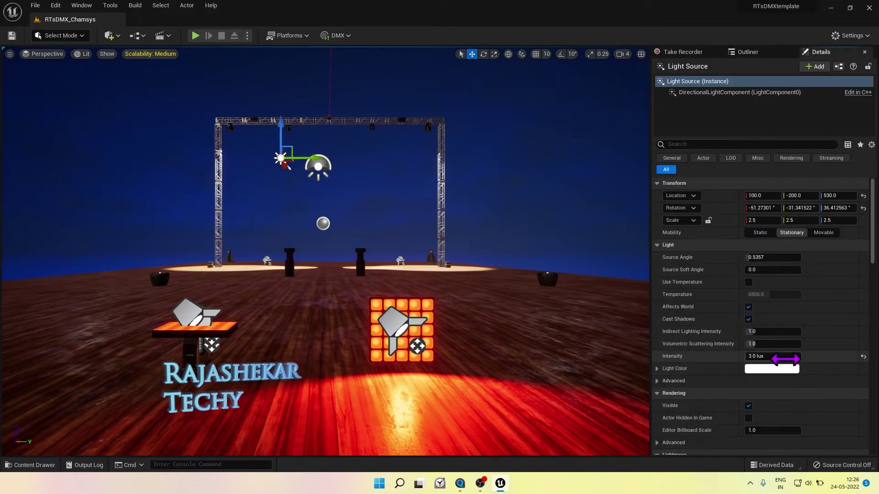
key("Return")
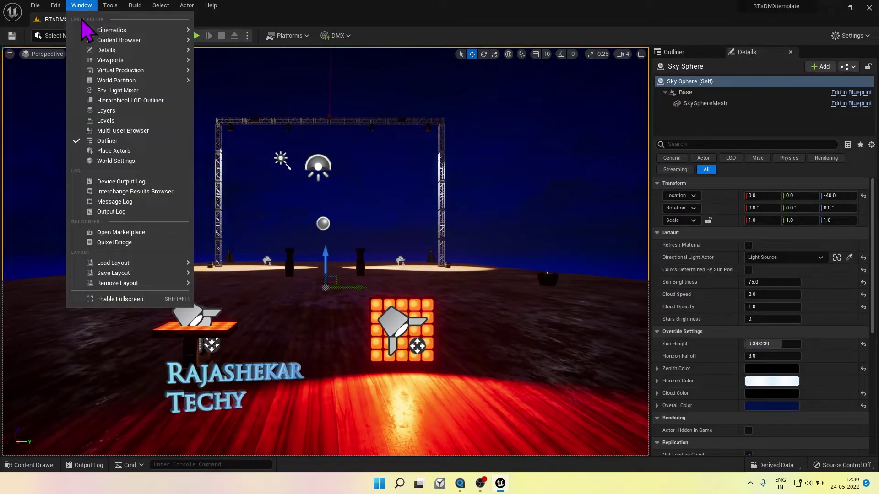
Step: Open the Take Recorder, close the empty Sequencer window that comes with it and bring the recorder into view
mouse_move(94, 31)
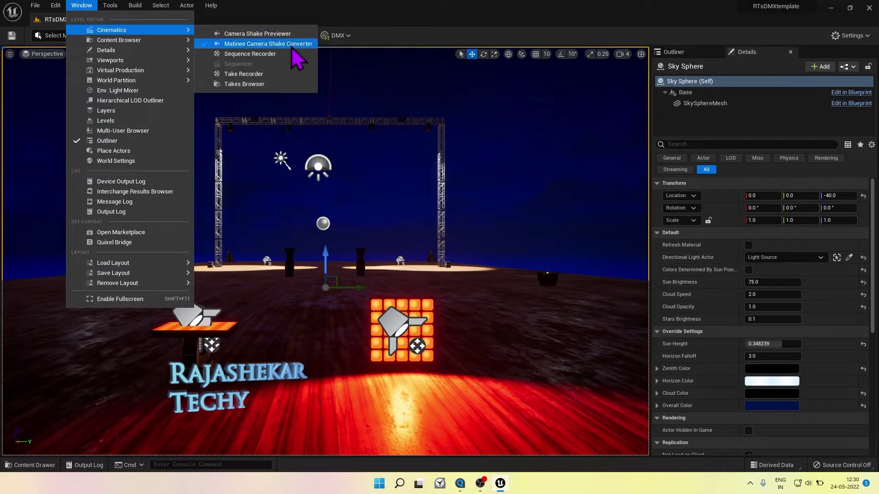
left_click(311, 75)
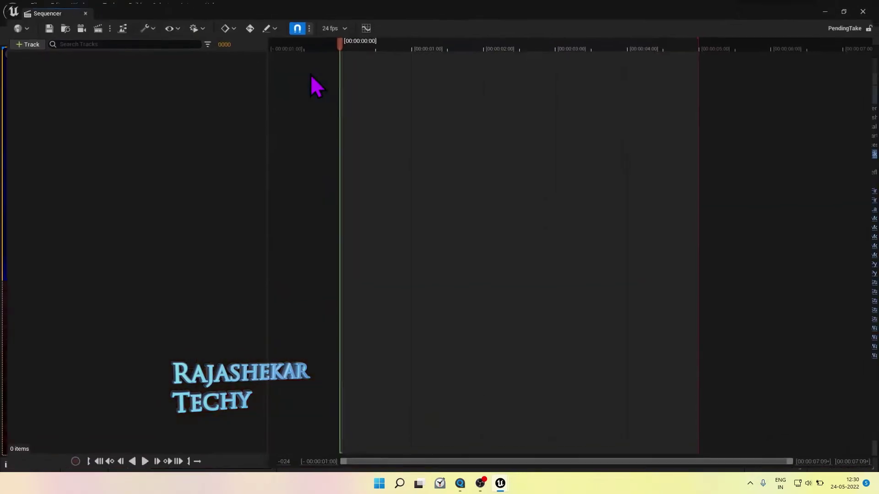
left_click(80, 10)
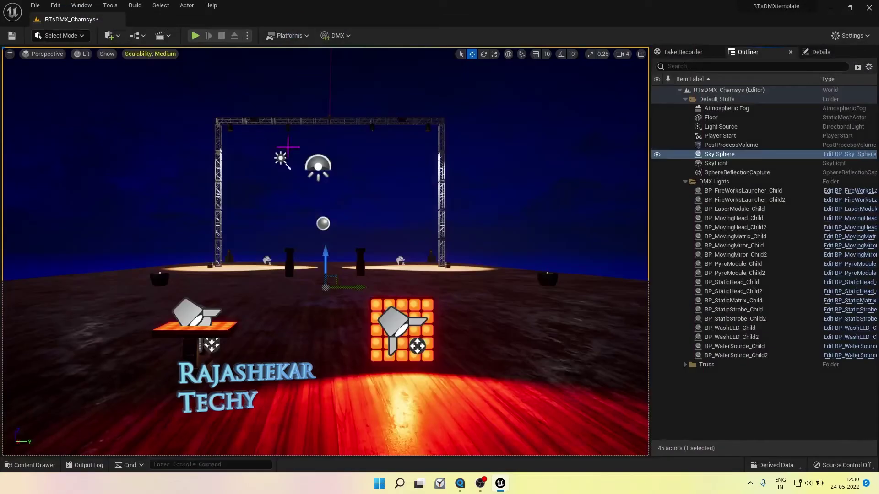
left_click(684, 53)
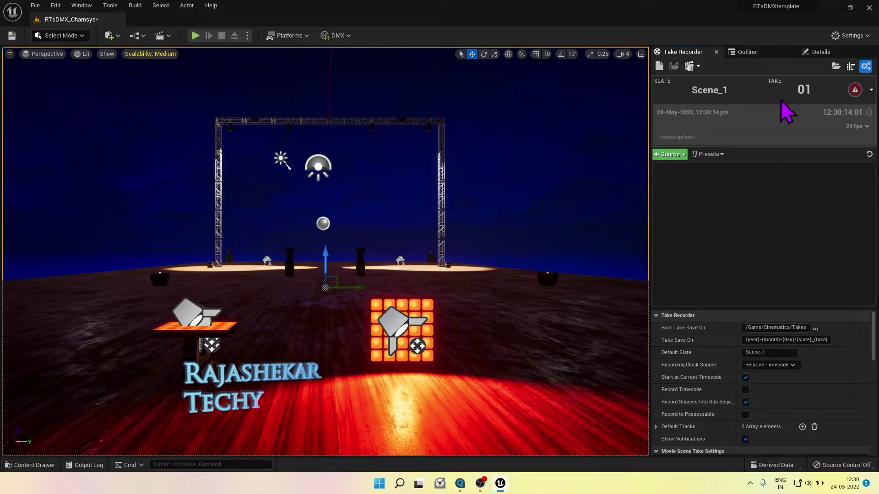
Step: Add a DMX Library source to the Take Recorder and assign the RTsLib library to it
left_click(682, 155)
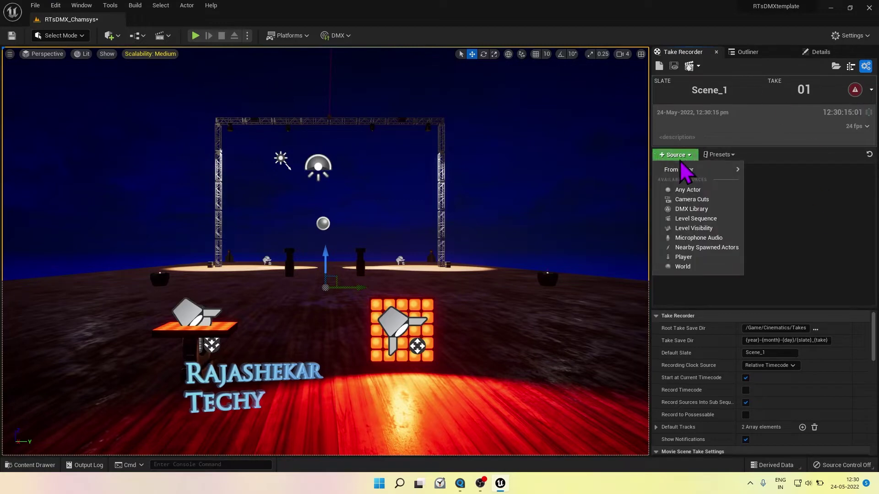
left_click(731, 211)
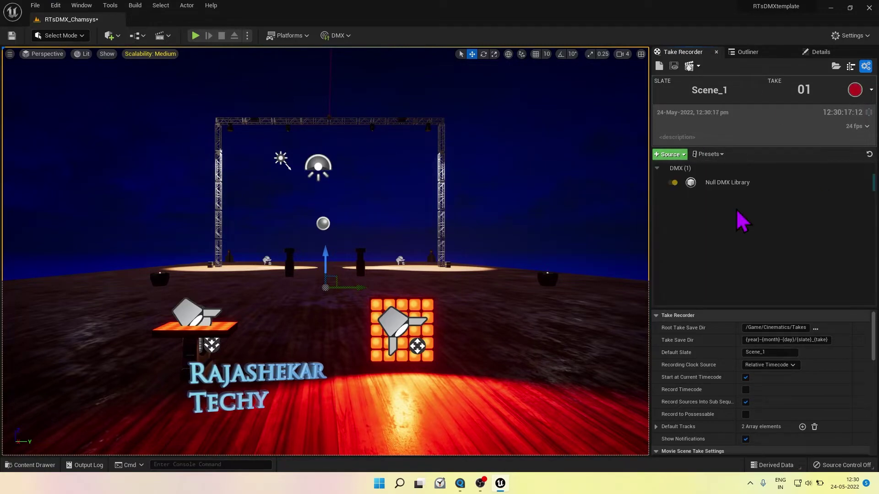
left_click(746, 184)
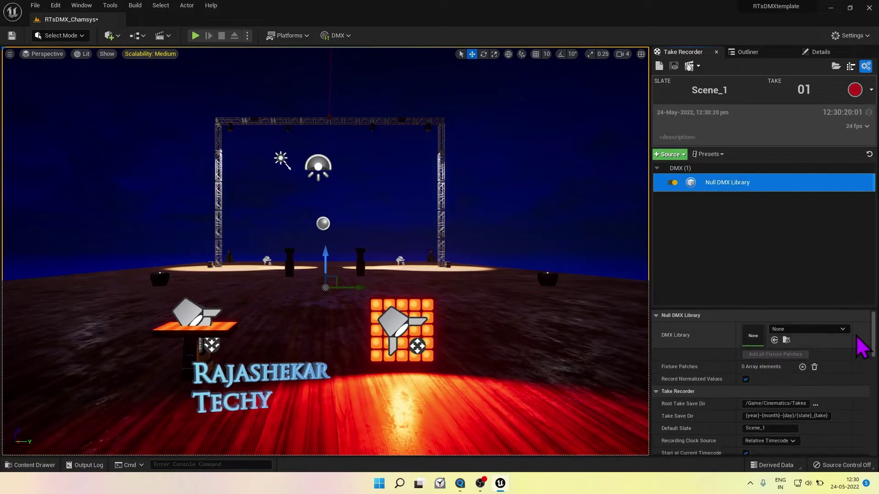
left_click(843, 330)
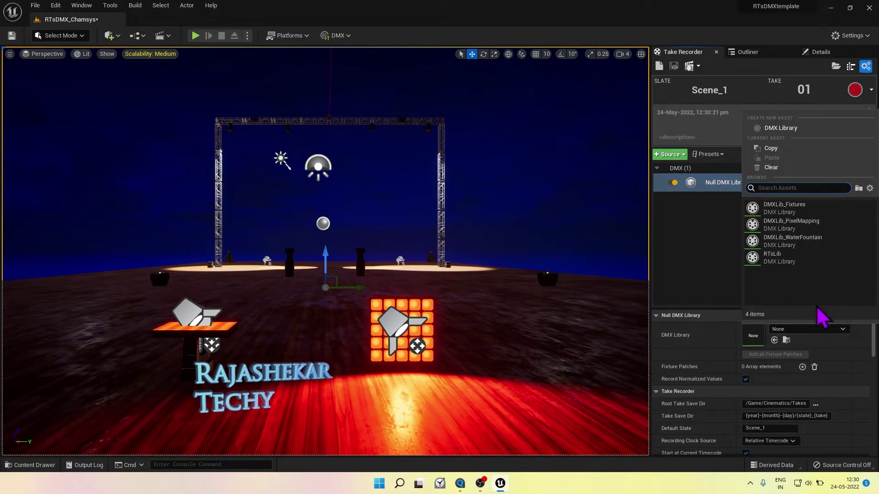
left_click(774, 258)
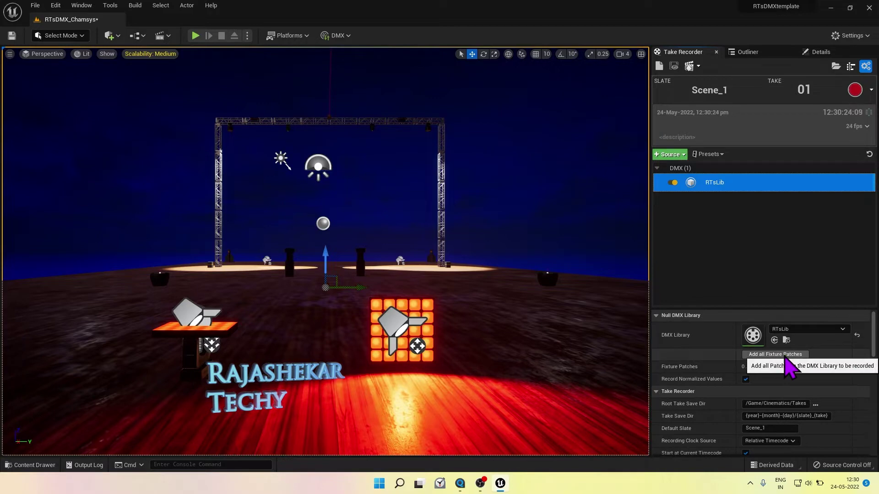
Step: Add all fixture patches of the RTsLib library to the recording and look through the resulting patch list
left_click(785, 357)
scroll(822, 384, "down", 2)
scroll(799, 372, "down", 6)
scroll(790, 406, "up", 6)
scroll(792, 414, "down", 2)
scroll(795, 419, "up", 2)
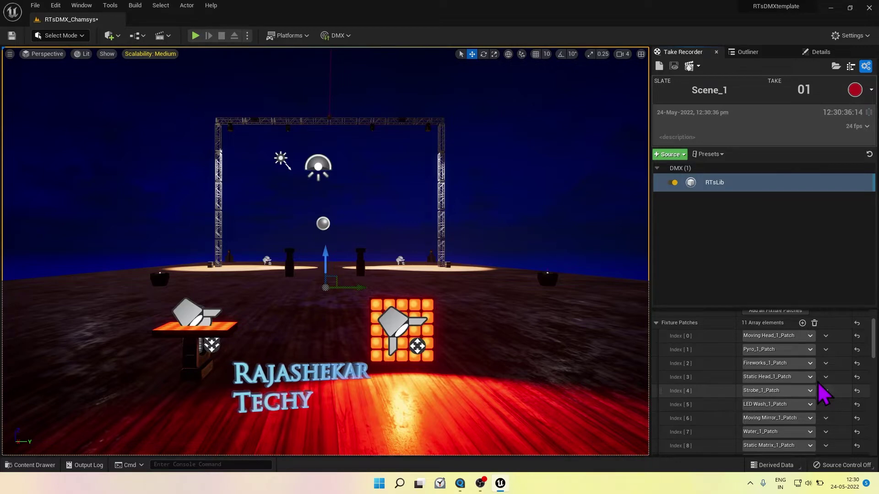
Step: Turn off Auto Lock in the Take Recorder's user settings
scroll(823, 394, "down", 10)
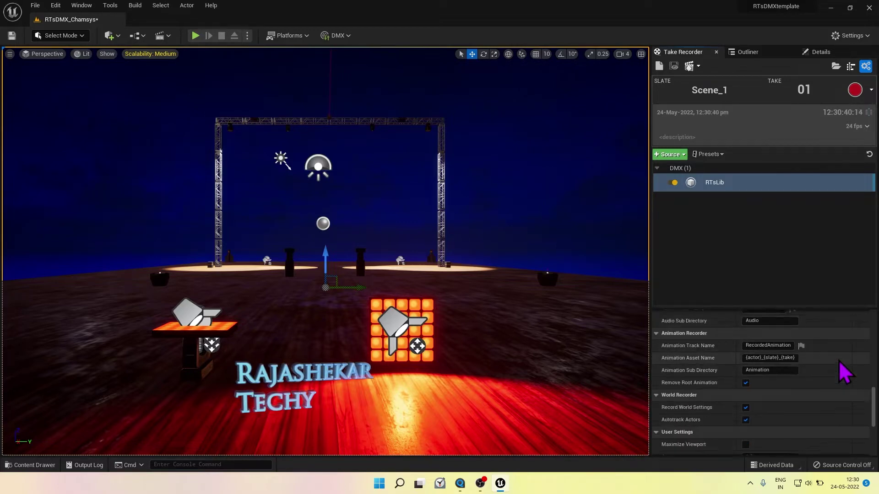
scroll(845, 373, "down", 5)
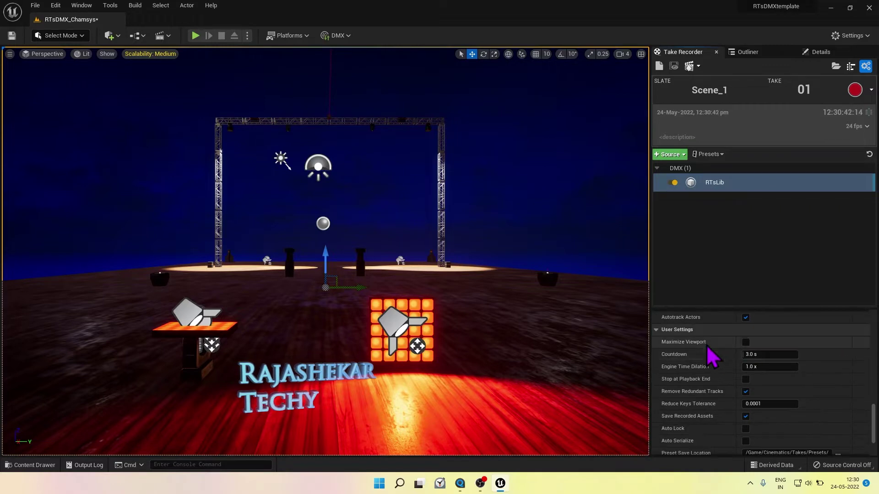
scroll(823, 366, "down", 2)
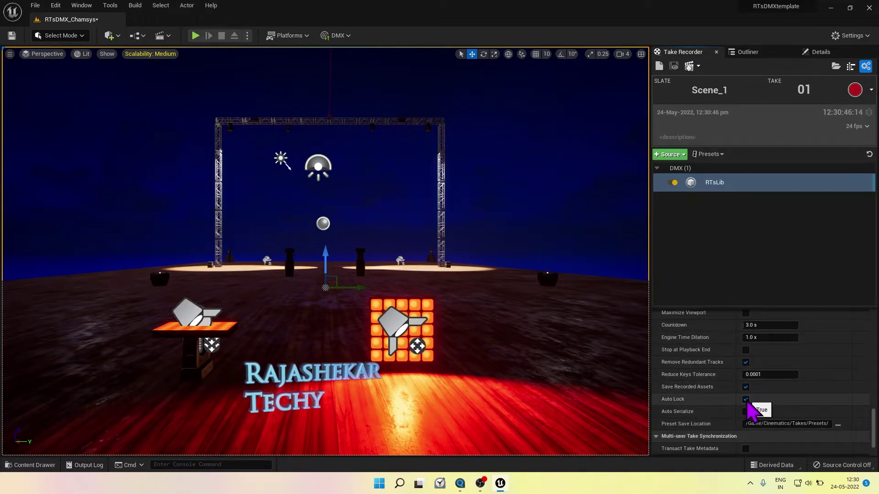
left_click(747, 401)
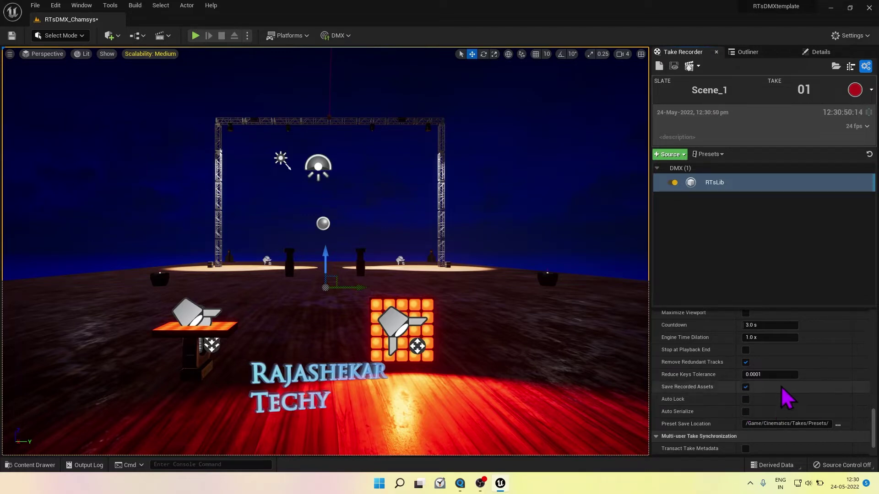
scroll(792, 383, "down", 2)
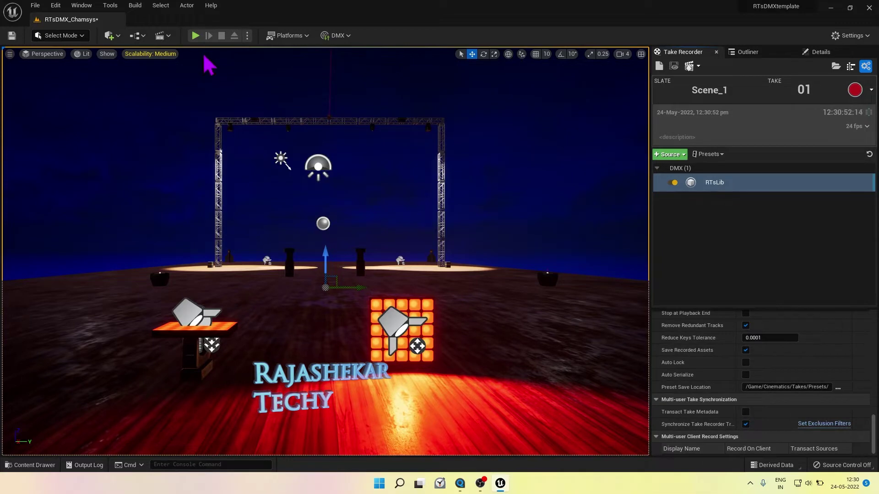
Step: Play the level, start recording take 01 of slate Scene_1 and close the Sequencer window
left_click(196, 37)
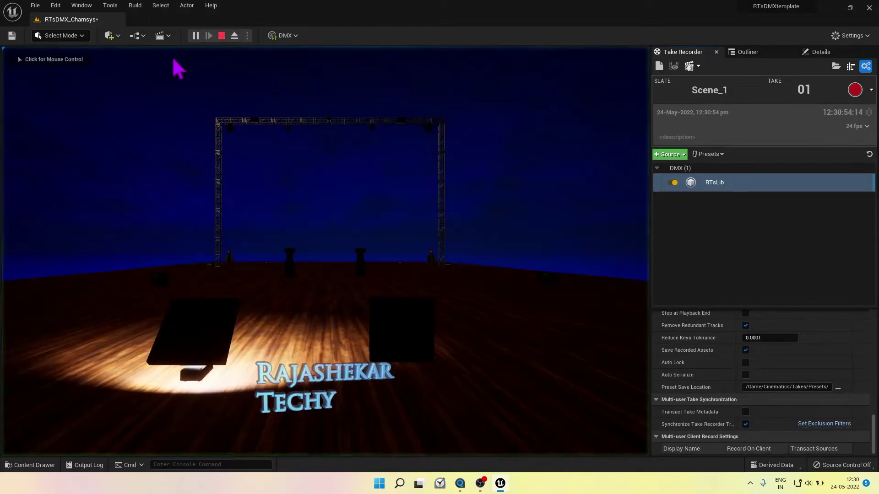
left_click(855, 91)
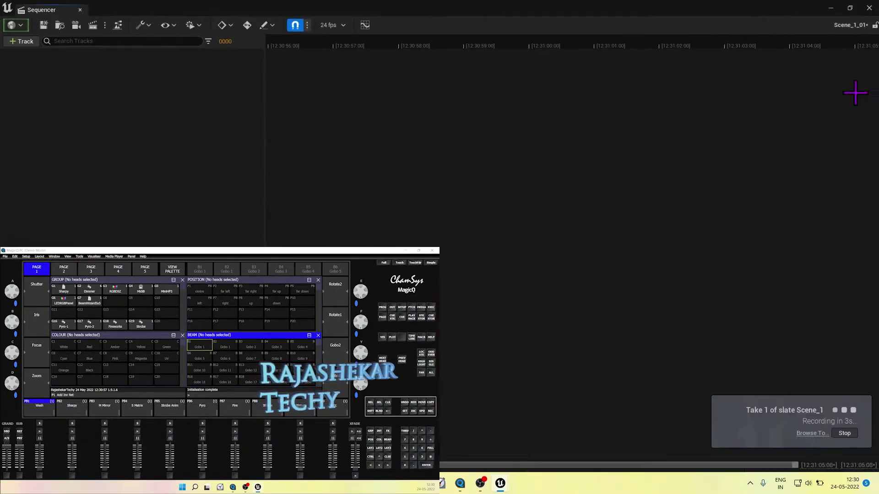
left_click(80, 10)
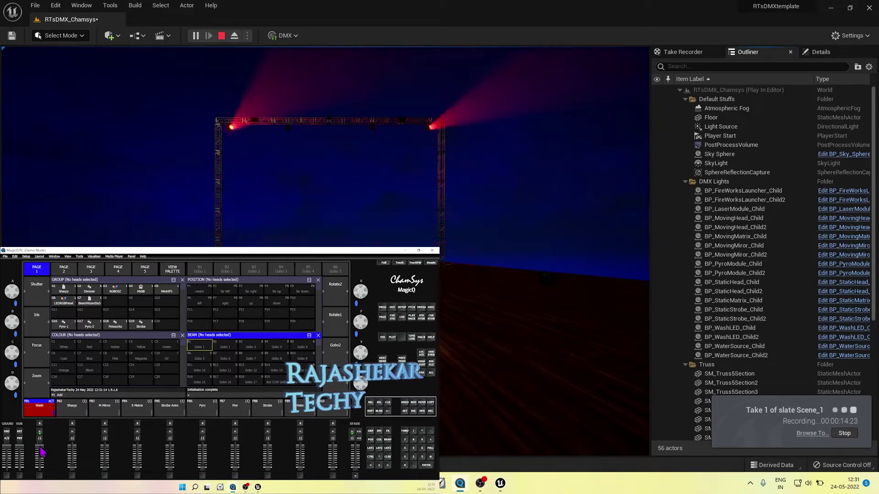
Step: In MagicQ, raise and lower the playback faders from Wash through Pyro to the last one to perform the light show
left_click_drag(40, 459, 73, 470)
mouse_move(106, 470)
left_mouse_down()
mouse_move(108, 420)
mouse_move(106, 471)
left_mouse_up()
left_click_drag(138, 470, 189, 438)
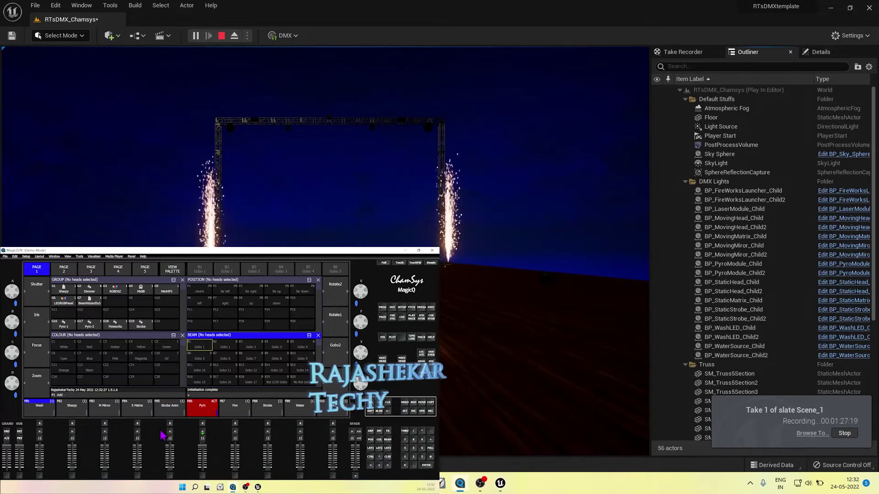
left_click_drag(203, 461, 202, 476)
left_click_drag(333, 471, 334, 464)
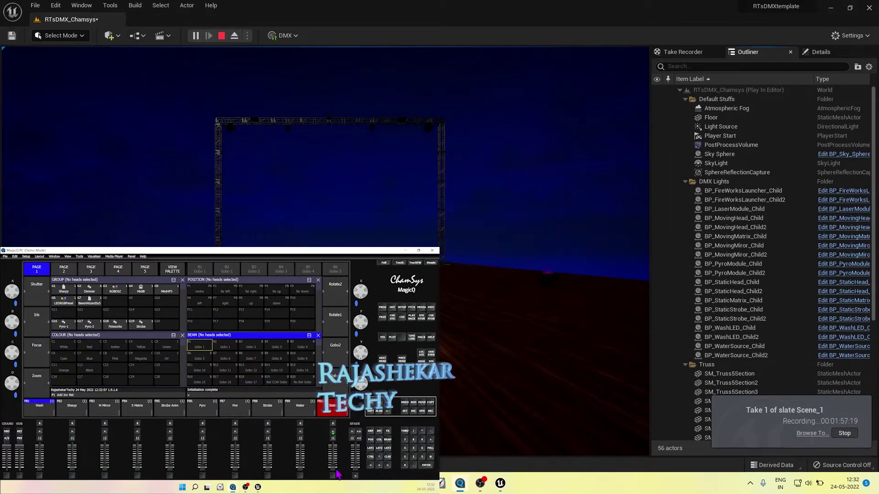
left_click(236, 451)
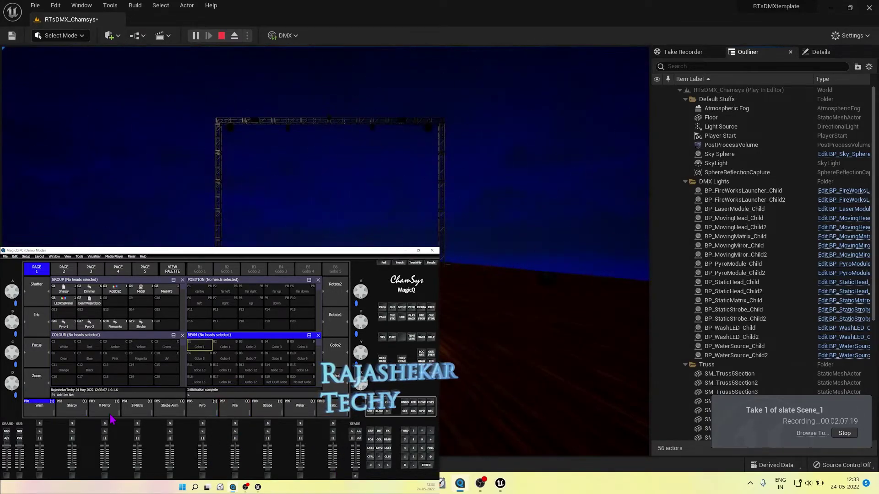
Step: Stop the take recording, close the Sequencer window and end the level's play session
left_click(843, 435)
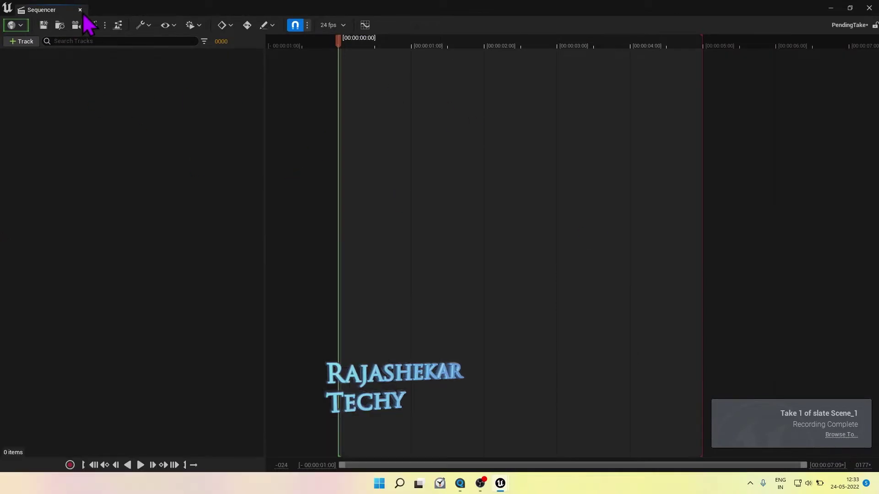
left_click(80, 10)
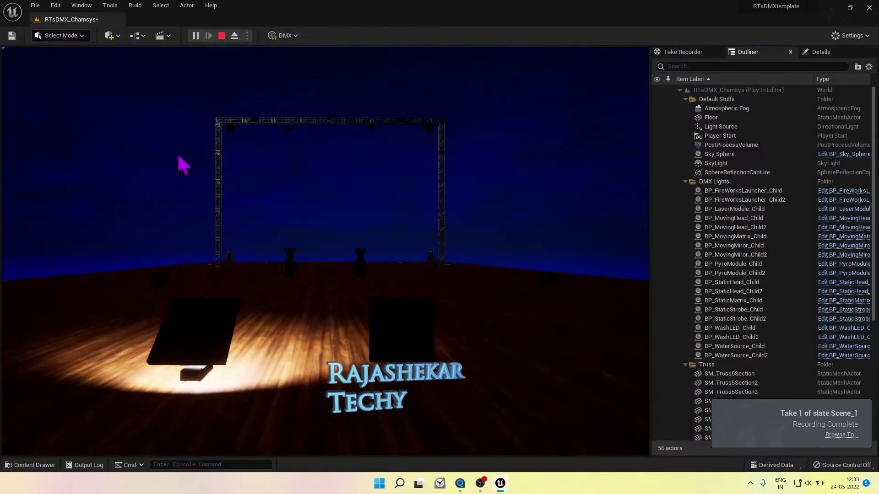
left_click(222, 35)
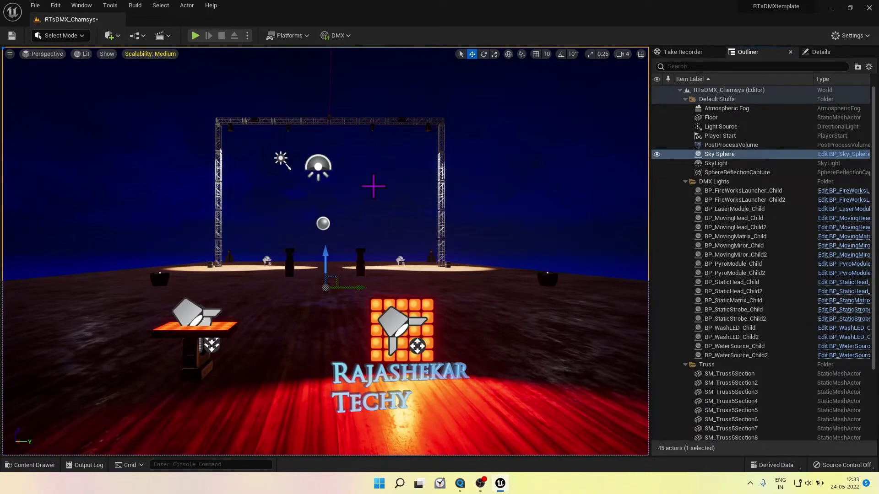
Step: Open the recorded take Scene_1_01 from Content/Cinematics/Takes/2022-05-24 in Sequencer
key("ctrl+space")
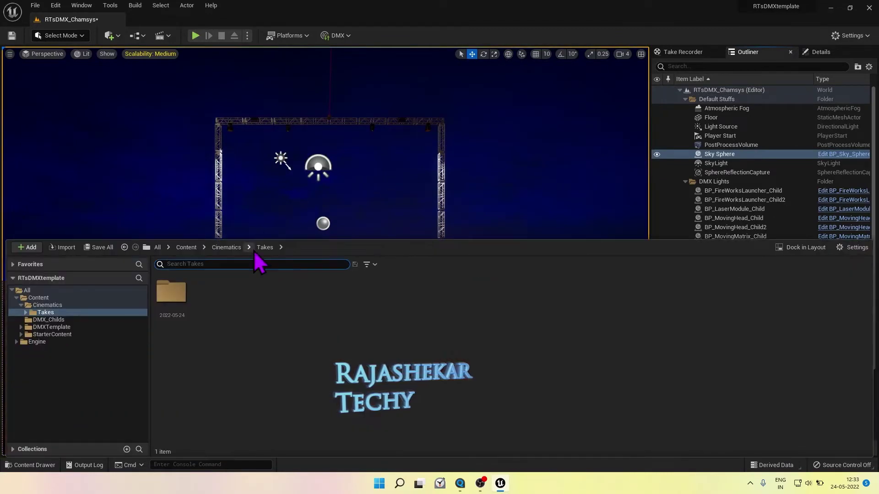
left_click(39, 305)
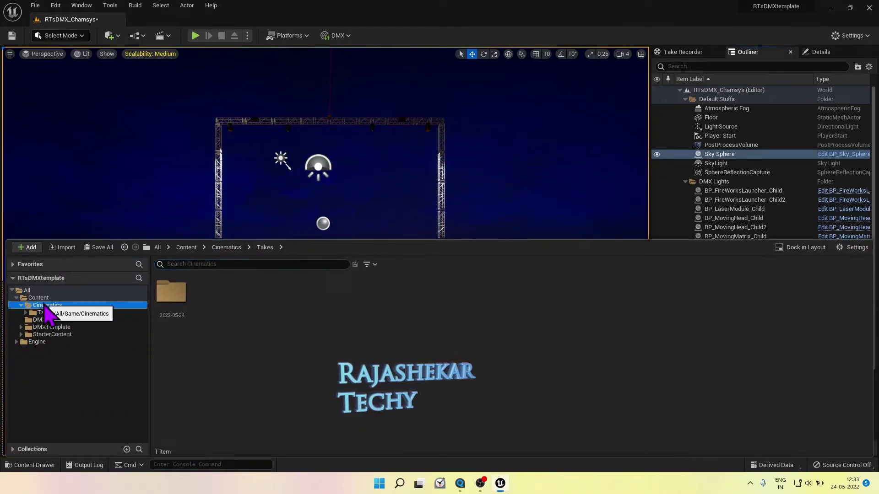
left_click(38, 298)
left_click(42, 306)
left_click(51, 313)
double_click(182, 309)
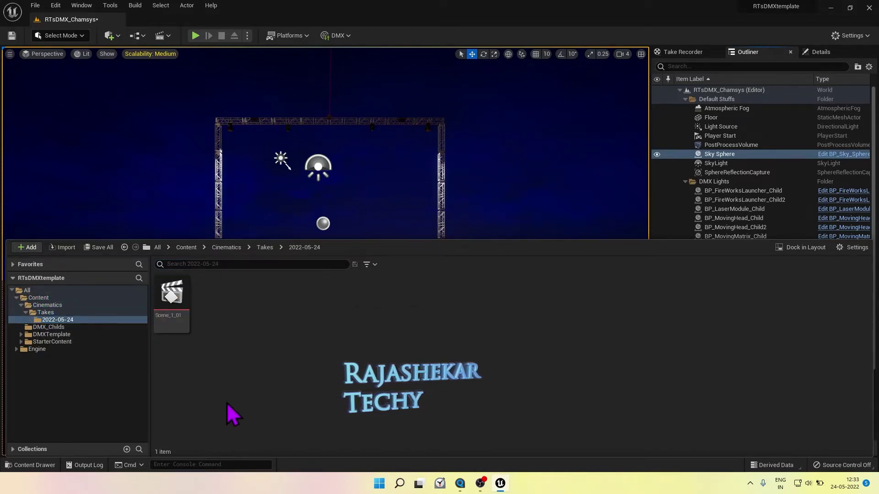
left_click(174, 300)
double_click(172, 298)
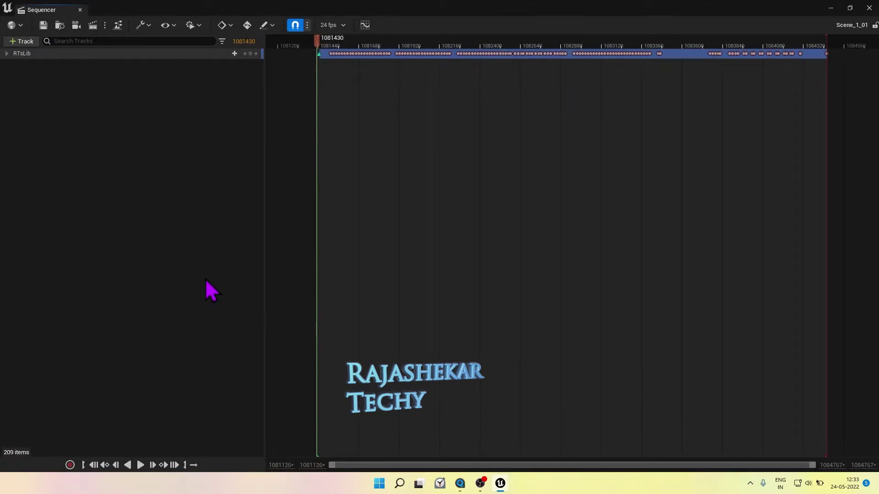
left_click_drag(471, 7, 440, 0)
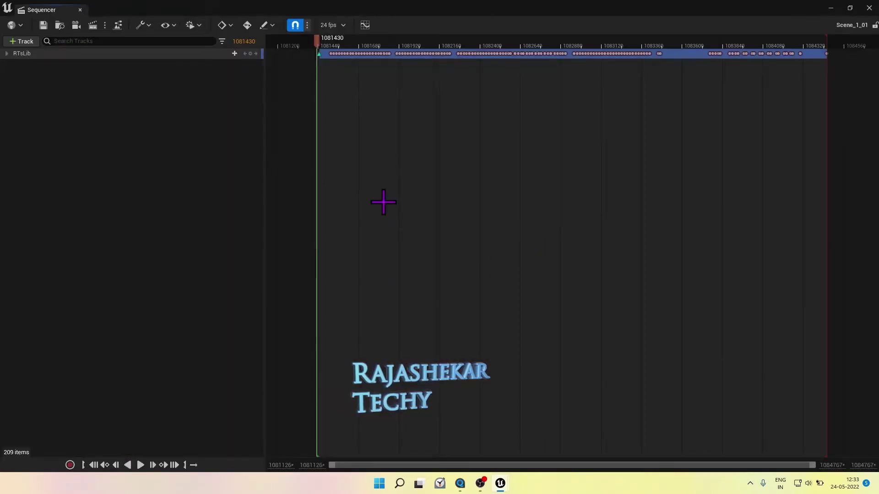
scroll(401, 203, "down", 3, "ctrl")
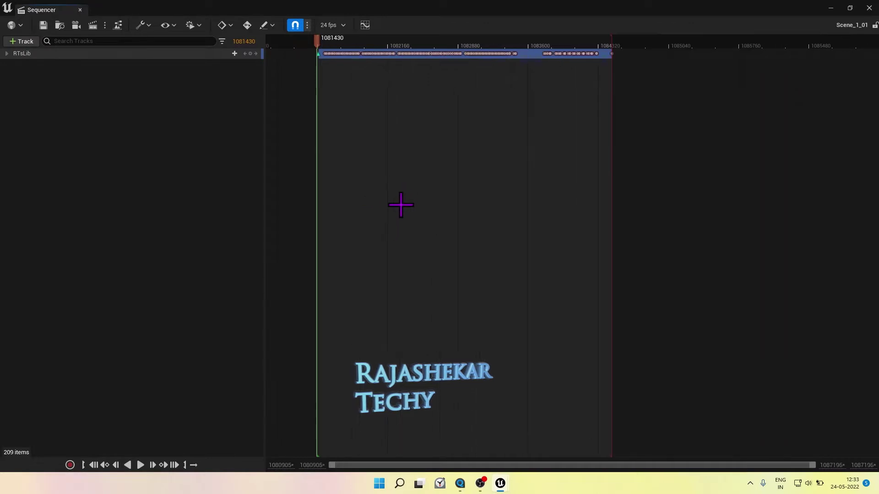
Step: Scrub back and forth through the recorded take to examine where its DMX keys lie
scroll(400, 204, "up", 4, "ctrl")
scroll(432, 185, "down", 2, "ctrl")
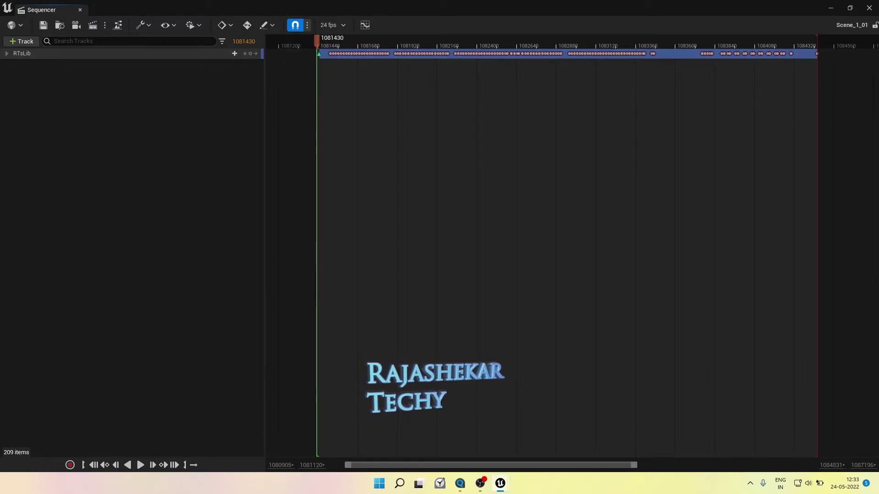
left_click_drag(323, 38, 363, 41)
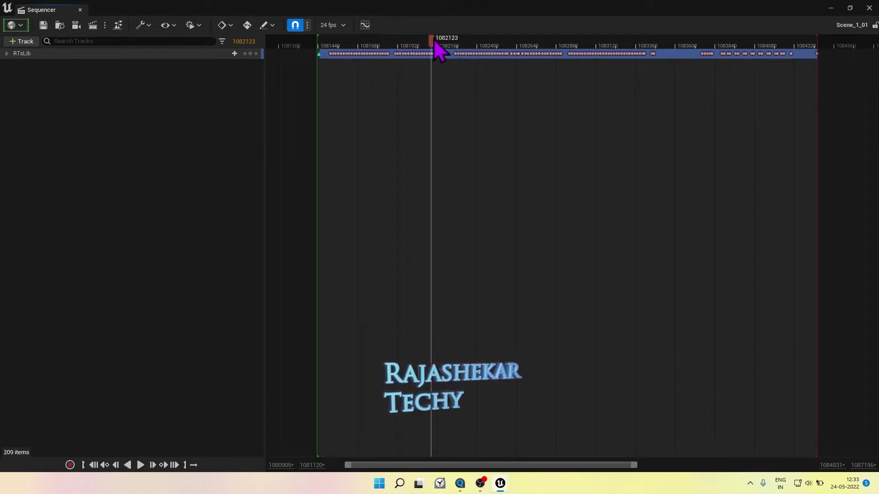
left_click_drag(452, 40, 602, 64)
left_click_drag(498, 63, 351, 57)
scroll(325, 56, "up", 7, "ctrl")
right_click_drag(372, 117, 598, 162)
scroll(551, 140, "up", 2, "ctrl")
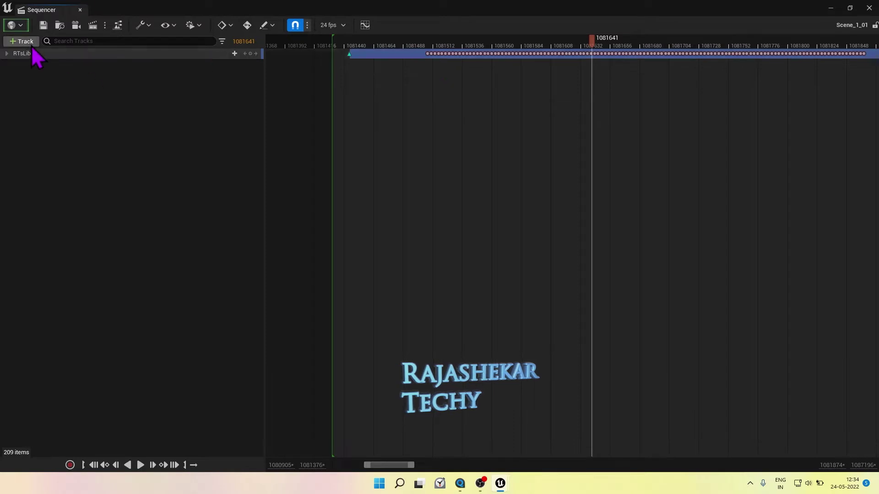
Step: Add an audio track to the sequence and place the Caribetron_-_Quincas_Moreira sound wave on it
left_click(21, 41)
left_click(46, 75)
left_click(247, 53)
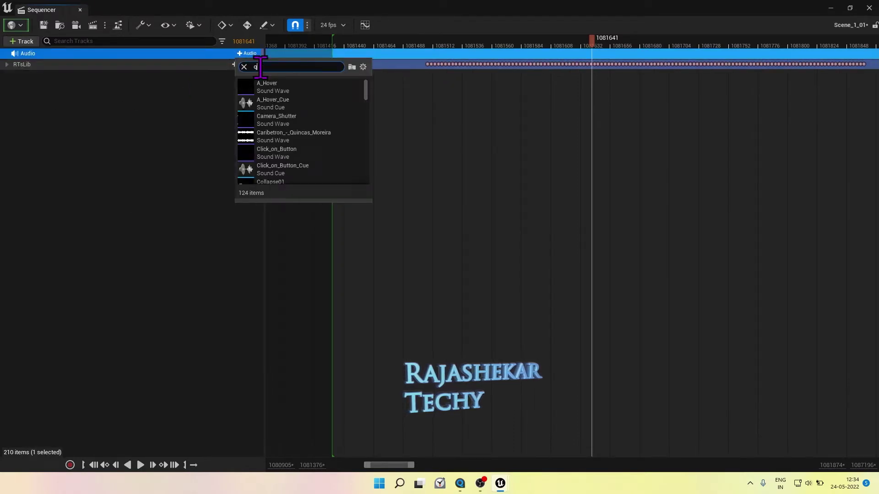
left_click(322, 133)
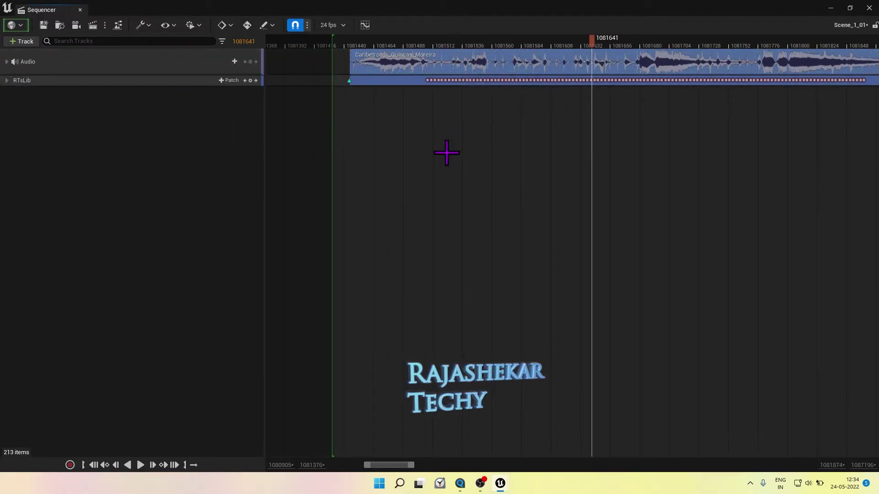
Step: Play the sequence from several points along the timeline to check the soundtrack against the recorded lights
scroll(447, 153, "down", 12, "ctrl")
right_click_drag(688, 224, 524, 231)
scroll(566, 232, "up", 4, "ctrl")
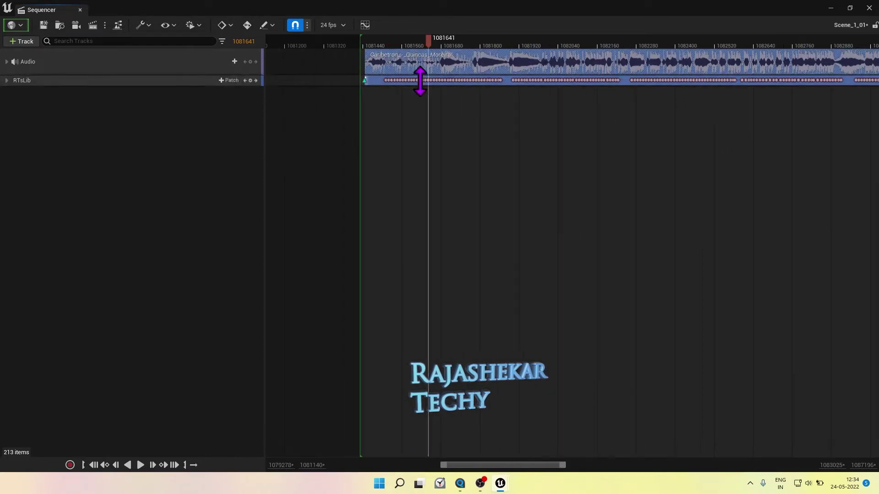
left_click(366, 43)
key("space")
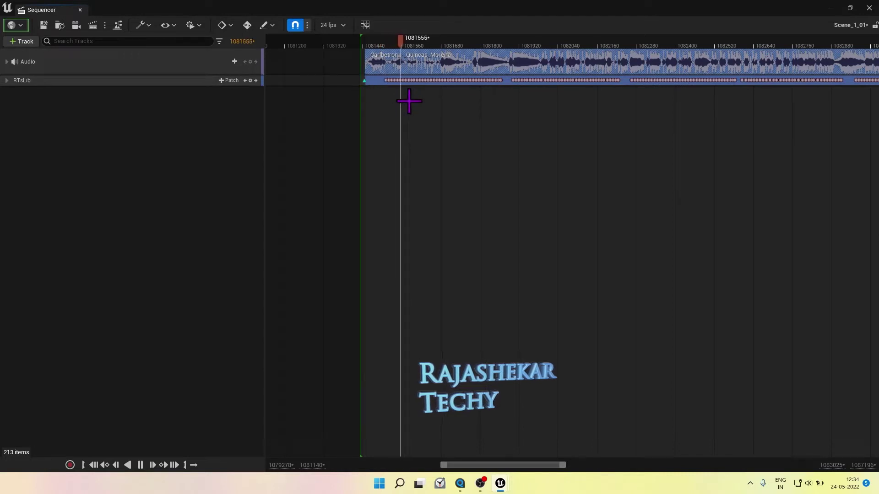
scroll(689, 94, "down", 2, "ctrl")
key("space")
left_click(646, 44)
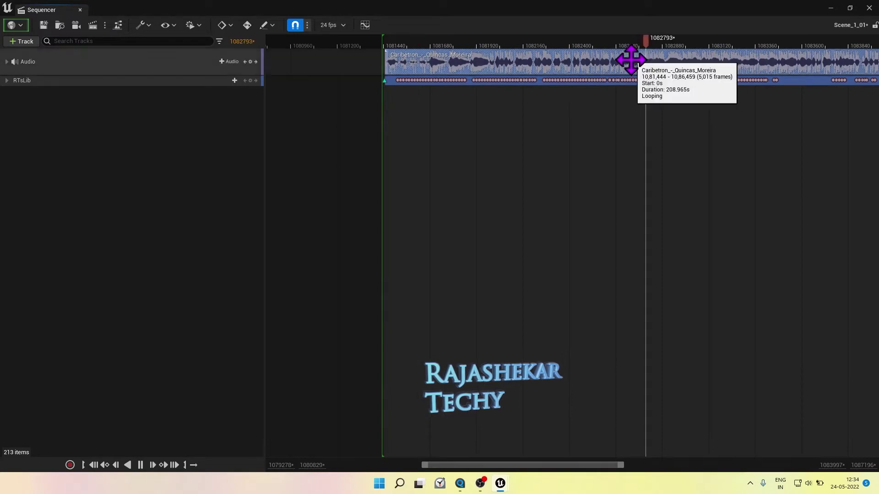
left_click(402, 40)
left_click(483, 42)
left_click(613, 42)
left_click(752, 47)
key("space")
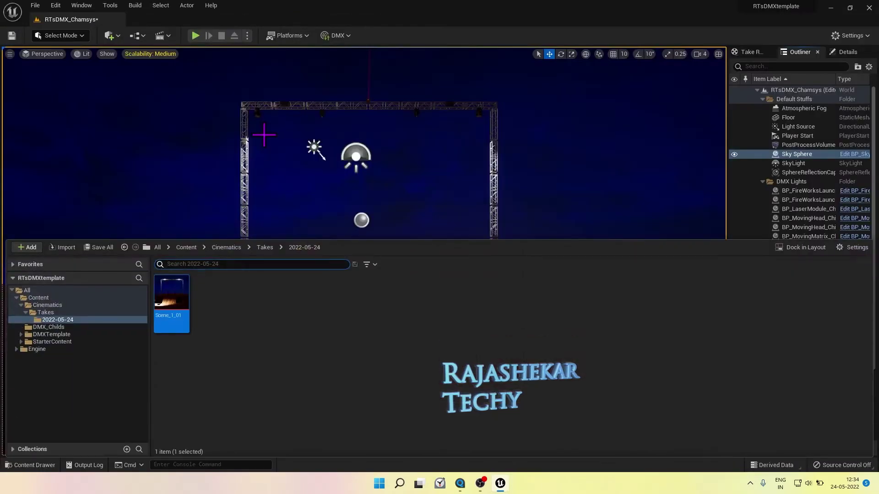
Step: Open the Caribetron_-_Quincas_Moreira sound wave from the Content folder, set its compression type to PCM and close its editor
left_click(38, 298)
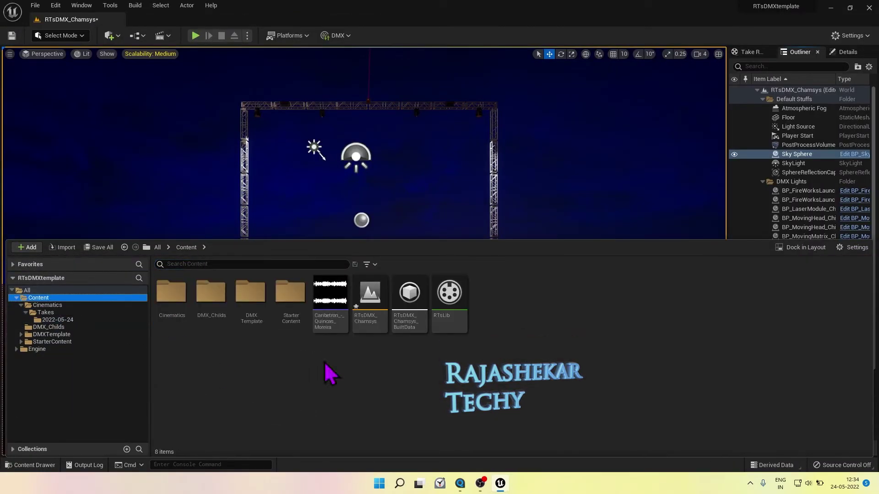
right_click(329, 302)
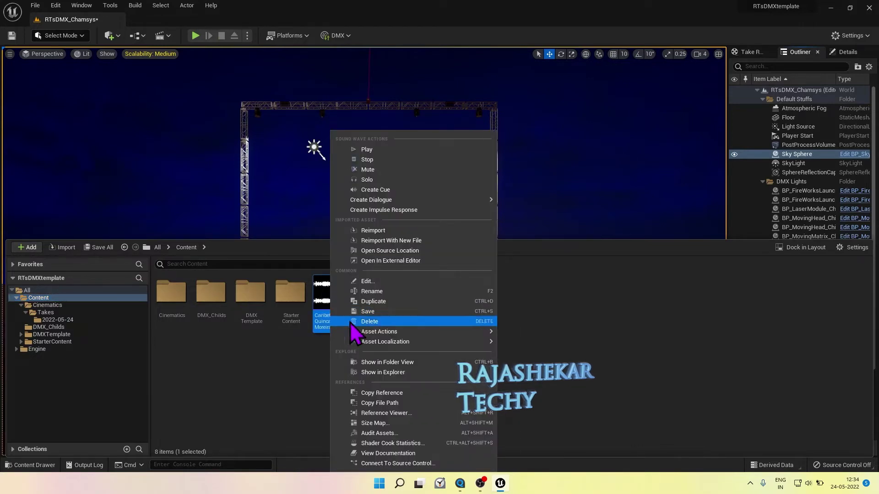
left_click(372, 283)
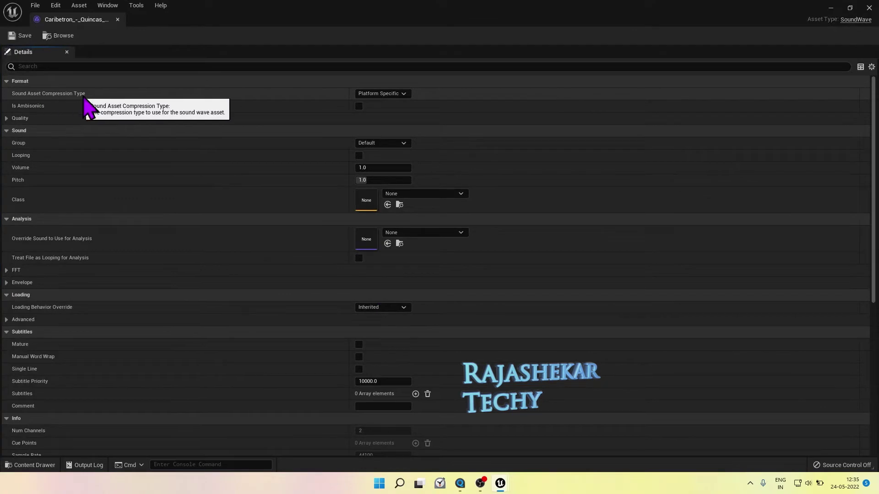
left_click(404, 95)
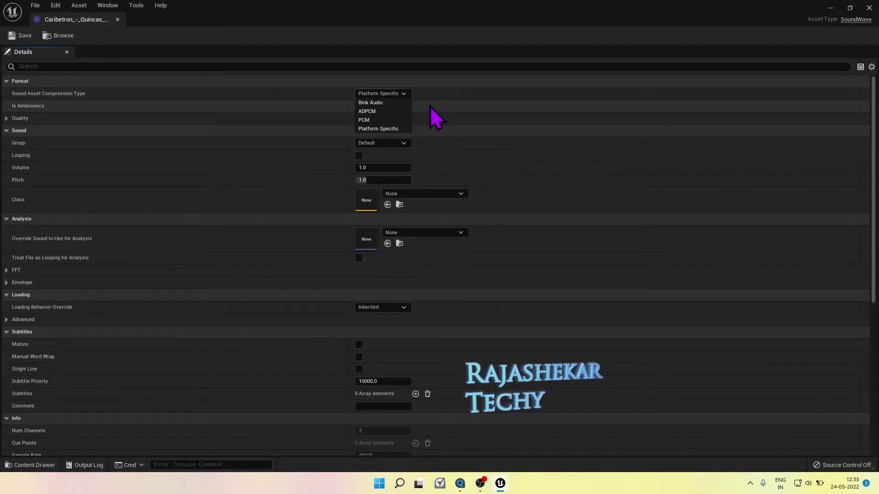
left_click(365, 120)
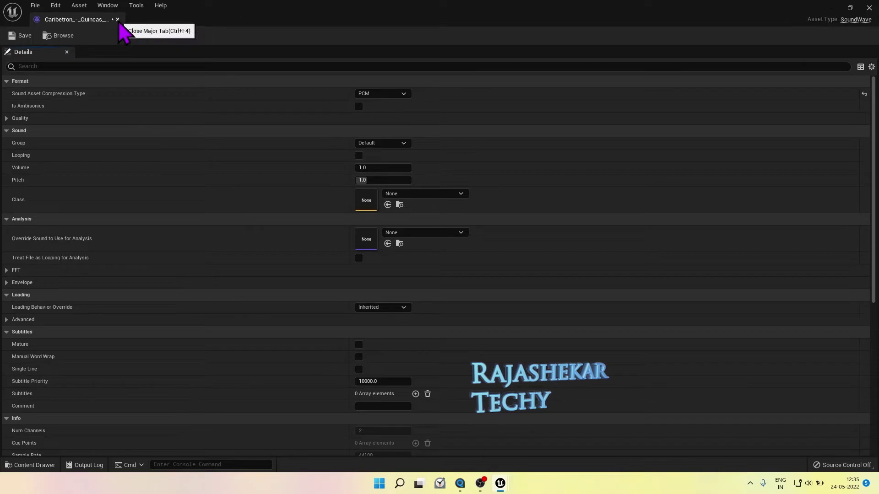
left_click(118, 19)
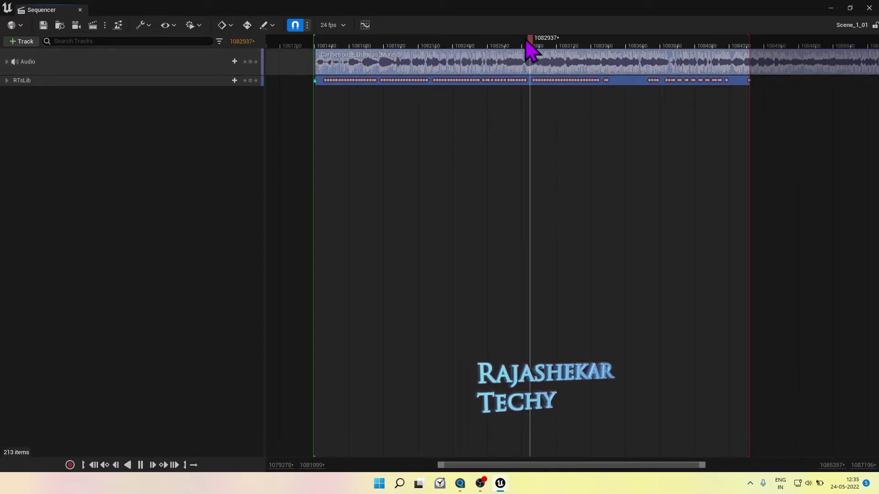
Step: Stop playback and set the end of the sequence's playback range at frame 1083696
key("space")
scroll(561, 114, "up", 3, "ctrl")
key("bracketright")
scroll(755, 127, "down", 6, "ctrl")
scroll(420, 110, "up", 3, "ctrl")
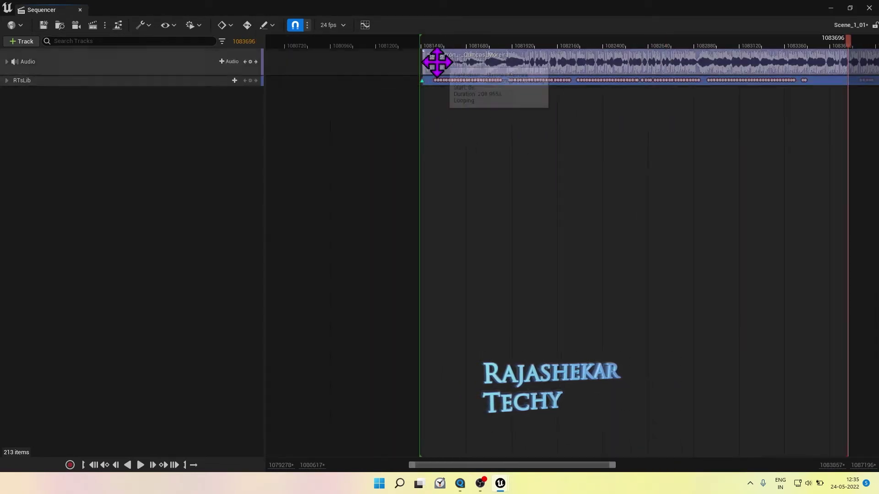
Step: Play the sequence from near its start, stop it and open the audio section's options
left_click(443, 41)
scroll(443, 48, "up", 6, "ctrl")
key("space")
key("space")
right_click(491, 65)
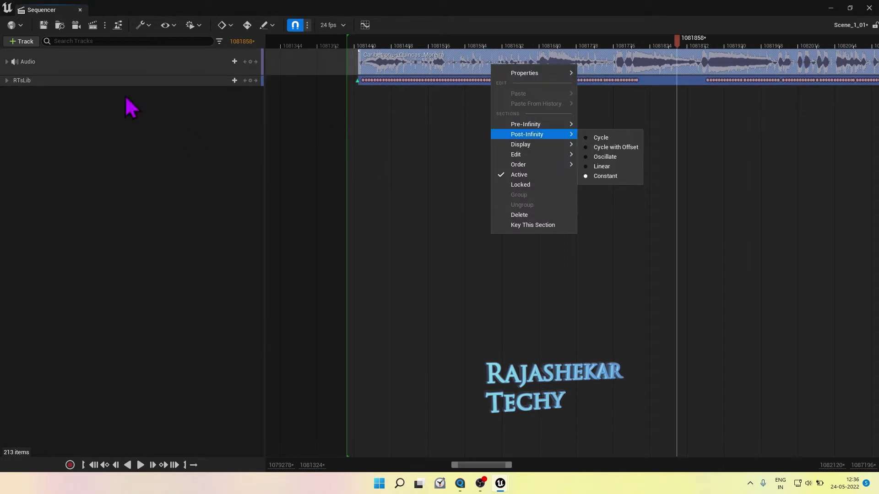
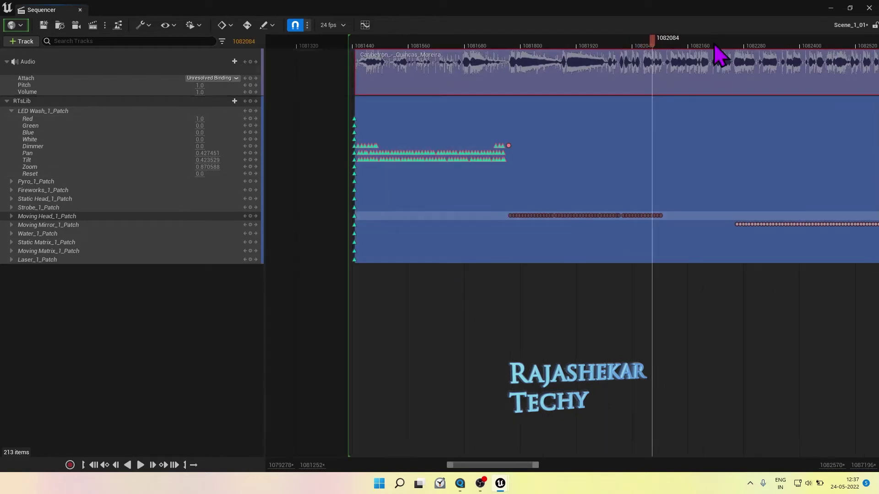
Step: Expand Moving Head_1_Patch and key its Dimmer at 0 around the end of its recorded keys
key("space")
scroll(604, 179, "up", 4, "ctrl")
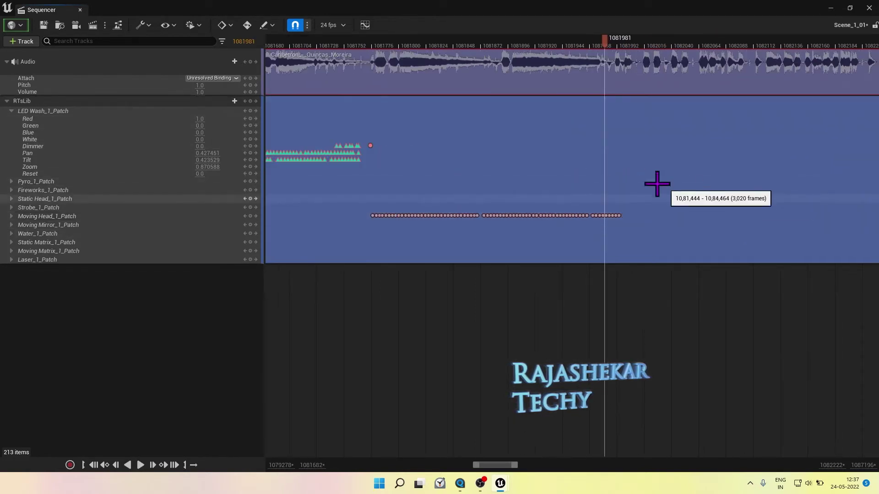
scroll(650, 214, "up", 2, "ctrl")
left_click(12, 216)
left_click(200, 238)
type("0")
key("Return")
Step: Scrub and play the sequence from around frame 1081776 to check the transition from LED Wash to Moving Head
scroll(457, 184, "down", 3, "ctrl")
left_click_drag(467, 46, 488, 46)
left_click(340, 46)
scroll(340, 73, "down", 2, "ctrl")
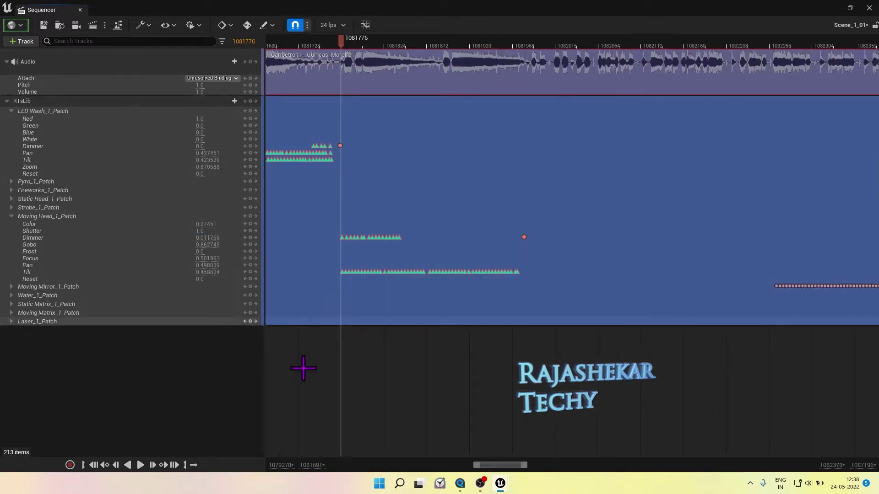
key("space")
left_click(316, 45)
key("space")
left_click(439, 44)
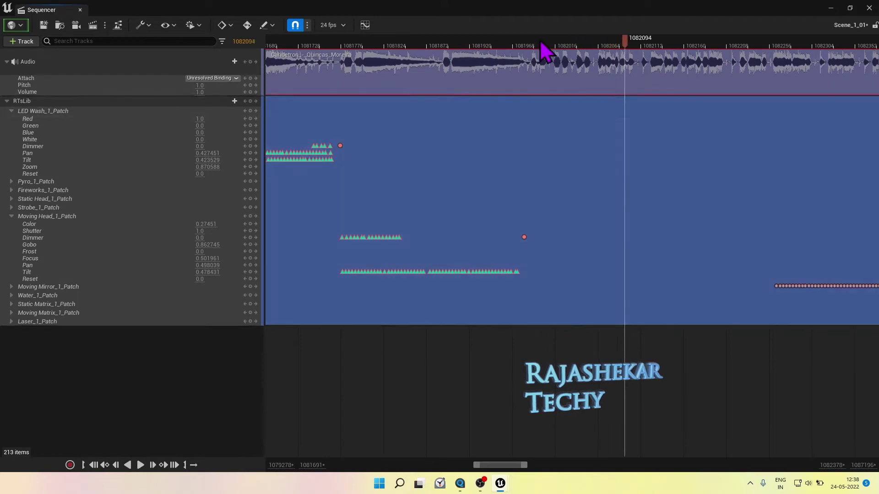
Step: Move the Moving Mirror_1_Patch keys earlier so they start right after the Moving Head's zero Dimmer key, and play the transition
left_click(530, 46)
scroll(530, 51, "down", 5, "ctrl")
left_click_drag(616, 261, 757, 297)
left_click_drag(742, 286, 650, 285)
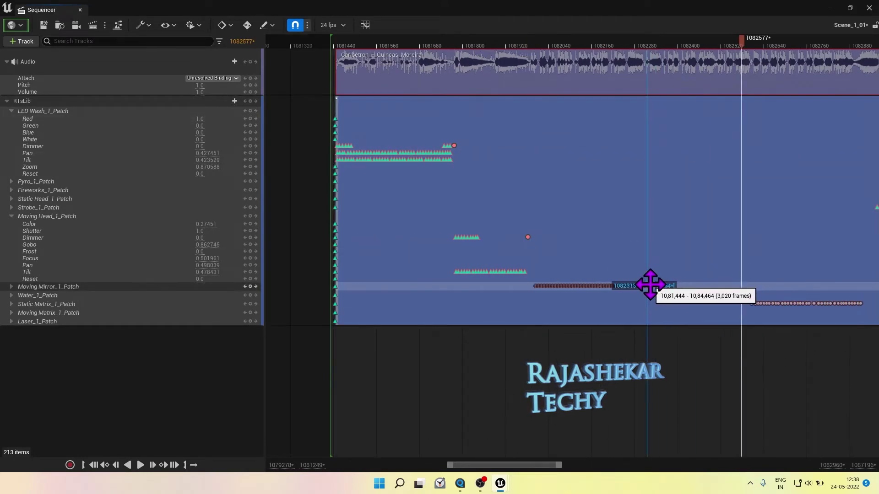
left_click(527, 45)
scroll(528, 51, "up", 6, "ctrl")
left_click_drag(555, 287, 543, 286)
scroll(556, 176, "down", 4, "ctrl")
left_click(526, 45)
key("space")
scroll(552, 96, "down", 2, "ctrl")
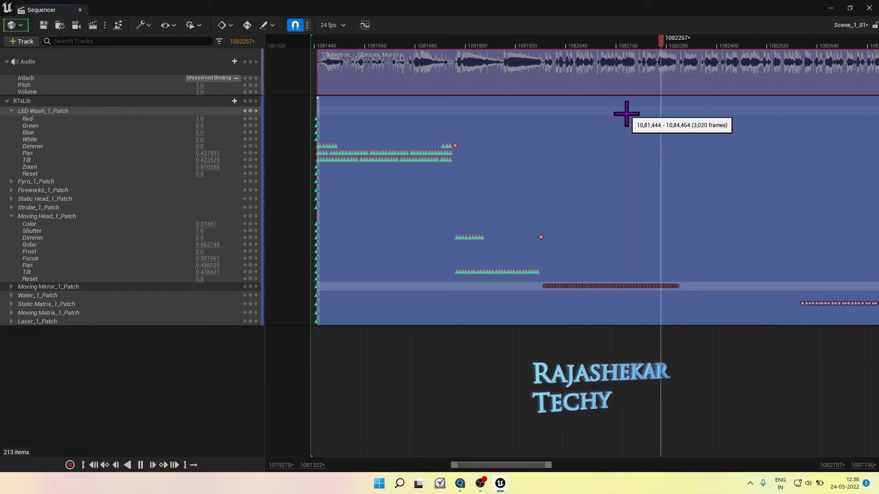
Step: Delete the Moving Mirror_1_Patch keys from about frame 1082258 onward
left_click(651, 44)
key("space")
scroll(669, 118, "up", 2, "ctrl")
left_click(650, 44)
scroll(641, 68, "up", 5, "ctrl")
left_click(652, 44)
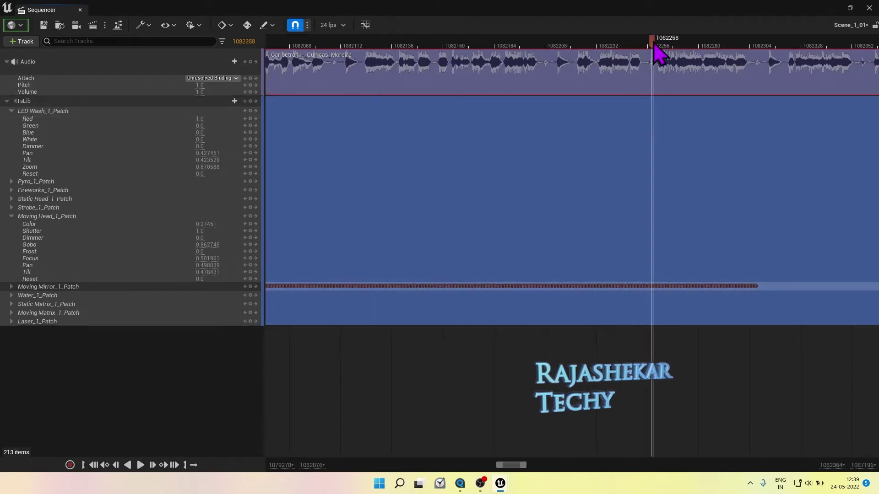
left_click_drag(656, 252, 774, 309)
key("Delete")
left_click_drag(640, 275, 665, 306)
key("Delete")
Step: Key a value of 0 inside Moving Mirror_1_Patch at frame 1082258, collapse the patch and play that passage
left_click(17, 288)
left_click(12, 287)
left_click(210, 316)
type("0")
key("Return")
scroll(308, 322, "down", 4, "ctrl")
left_click(11, 287)
left_click(601, 42)
key("space")
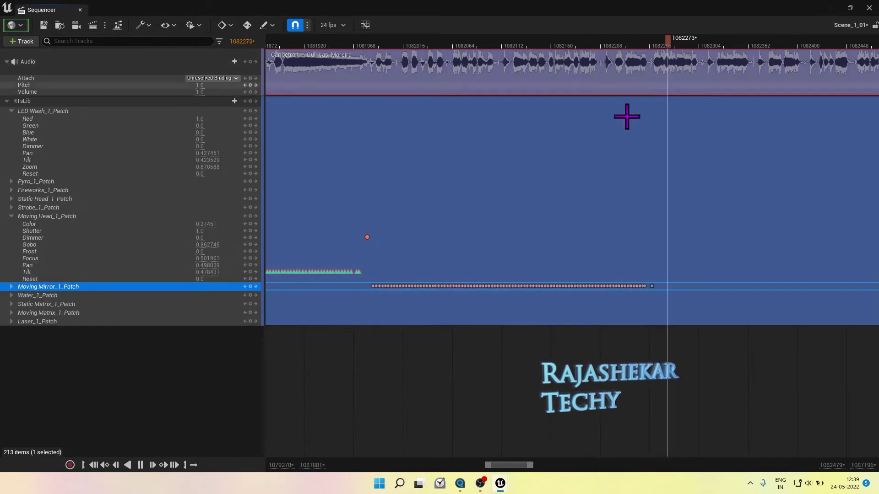
Step: Move the Static Matrix_1_Patch keys earlier so they begin right after the Moving Mirror's final key, and play the transition
scroll(673, 156, "down", 8, "ctrl")
left_click(767, 44)
right_click_drag(763, 156, 595, 293)
left_click_drag(591, 298, 677, 311)
left_click_drag(666, 304, 535, 304)
left_click(504, 43)
scroll(555, 132, "up", 8, "ctrl")
left_click(525, 45)
key("space")
scroll(582, 96, "down", 2, "ctrl")
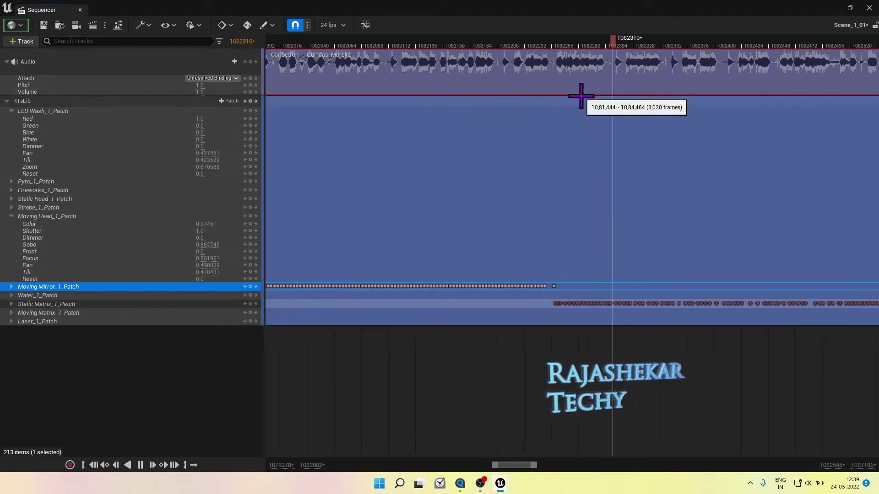
Step: Scrub through the Static Matrix_1_Patch keys to frame 1082487 and examine the patch's individual cell channels
scroll(538, 137, "down", 1, "ctrl")
left_click(605, 45)
scroll(567, 110, "up", 4, "ctrl")
left_click_drag(616, 45, 699, 51)
scroll(604, 138, "down", 2, "ctrl")
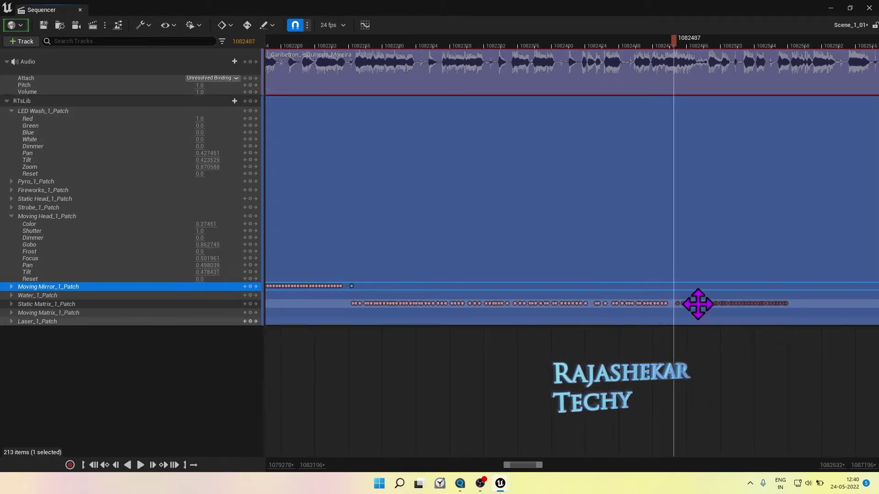
left_click(12, 304)
scroll(170, 356, "down", 10)
scroll(162, 321, "up", 7)
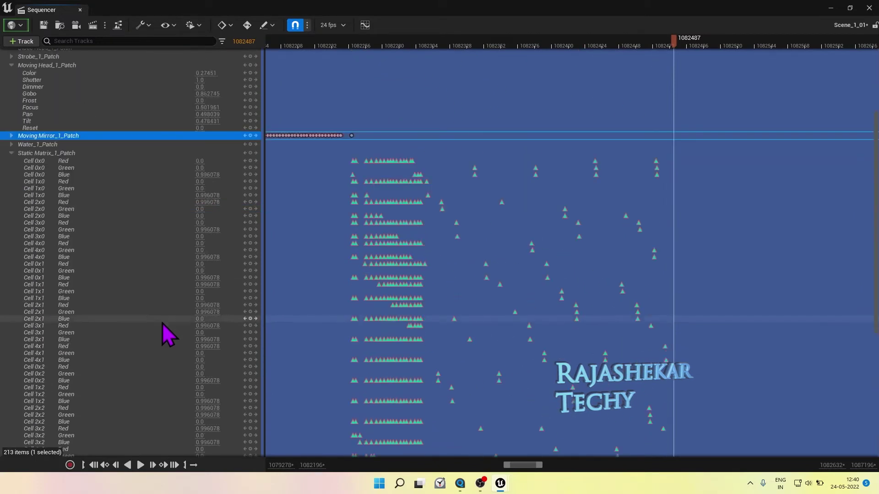
left_click(11, 197)
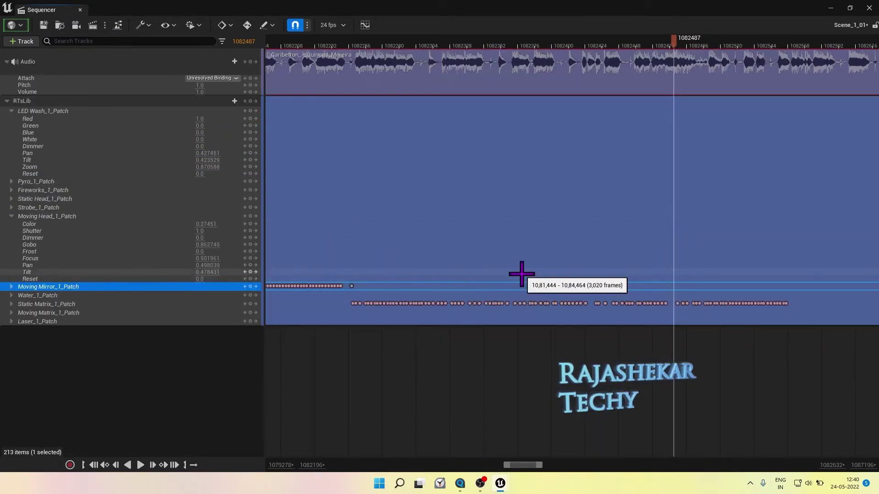
Step: Move the Strobe_1_Patch keys earlier so they overlap the end of the Static Matrix keys, and play the passage
scroll(521, 275, "down", 1, "ctrl")
key("space")
key("space")
scroll(490, 267, "down", 7, "ctrl")
right_click_drag(824, 268, 538, 267)
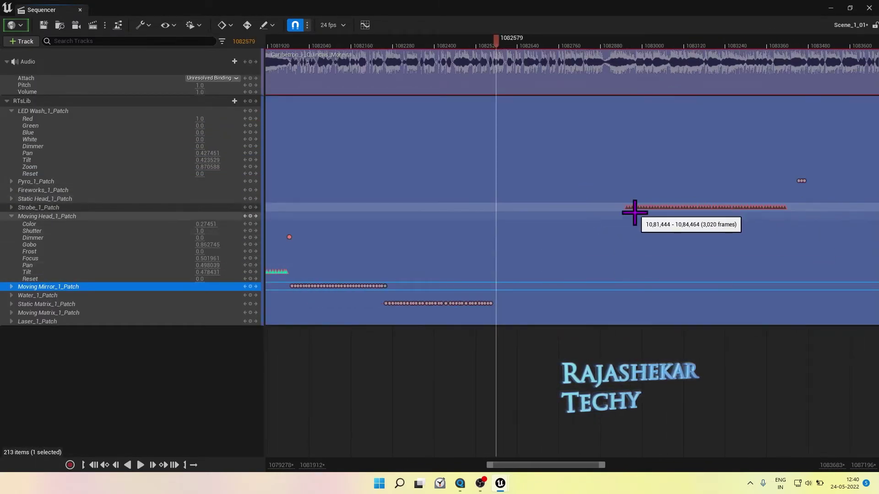
left_click_drag(626, 208, 478, 208)
left_click(400, 44)
scroll(409, 183, "up", 2, "ctrl")
key("space")
scroll(515, 220, "up", 5, "ctrl")
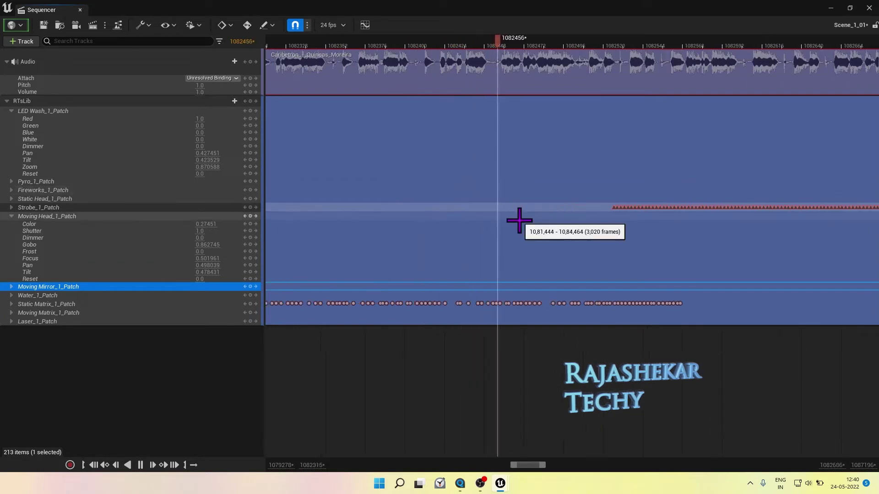
scroll(605, 239, "down", 5, "ctrl")
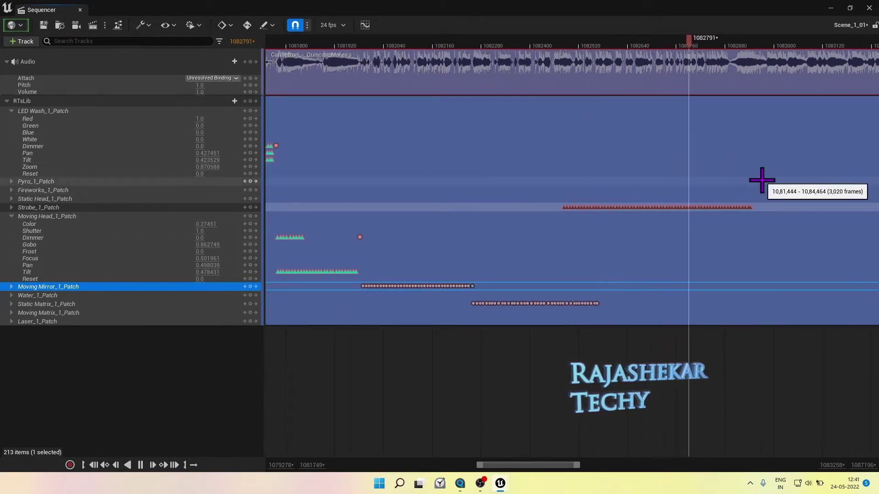
Step: Expand Strobe_1_Patch and key its Dimmer at 0 just after its last recorded key
scroll(778, 206, "up", 5, "ctrl")
key("space")
left_click(11, 207)
left_click_drag(729, 42, 756, 42)
left_click(199, 215)
key("Return")
scroll(429, 254, "down", 4, "ctrl")
mouse_move(428, 253)
right_mouse_down()
mouse_move(438, 256)
mouse_move(411, 254)
right_mouse_up()
Step: Shift the Strobe's zero Dimmer key to about frame 1082930, playing the fade-out to judge its timing
left_click_drag(576, 215, 621, 215)
left_click_drag(575, 43, 551, 46)
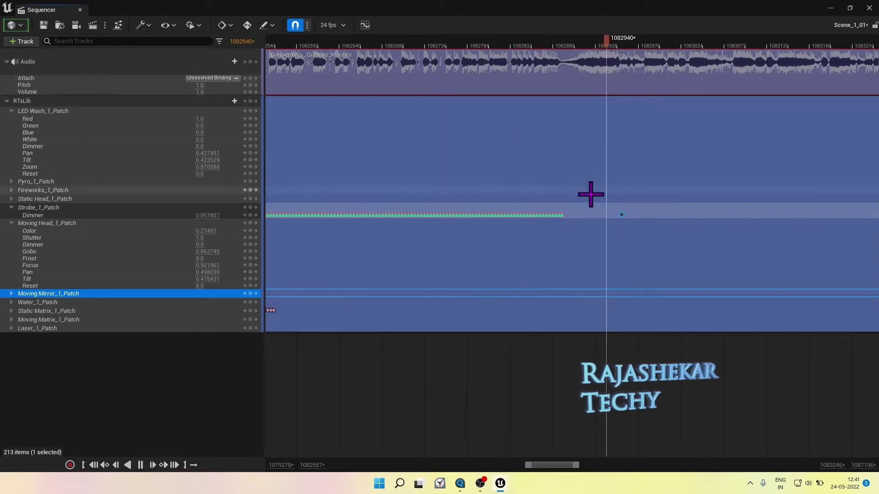
key("space")
left_click_drag(622, 215, 596, 215)
Step: Move the Pyro_1_Patch keys earlier so the first burst starts at about frame 1082910 near the Strobe's end, and play it
scroll(600, 213, "down", 6, "ctrl")
right_click_drag(723, 192, 611, 183)
left_click_drag(613, 156, 778, 197)
left_click_drag(750, 181, 597, 181)
left_click_drag(758, 44, 481, 46)
left_click_drag(447, 150, 616, 196)
left_click_drag(598, 181, 569, 181)
left_click_drag(606, 43, 454, 41)
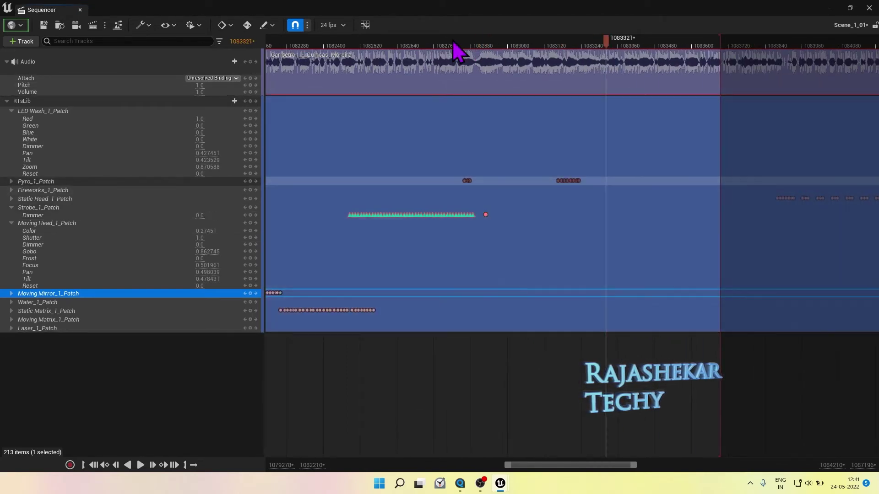
left_click_drag(467, 180, 483, 181)
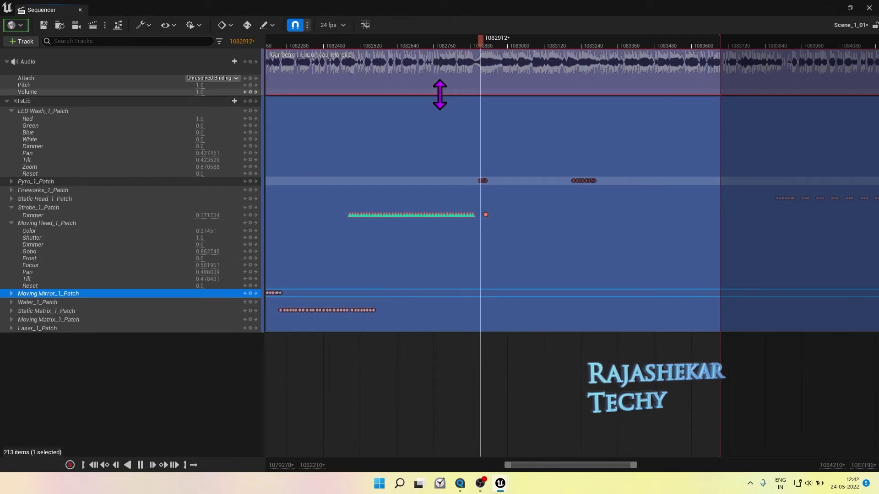
scroll(684, 129, "down", 2, "ctrl")
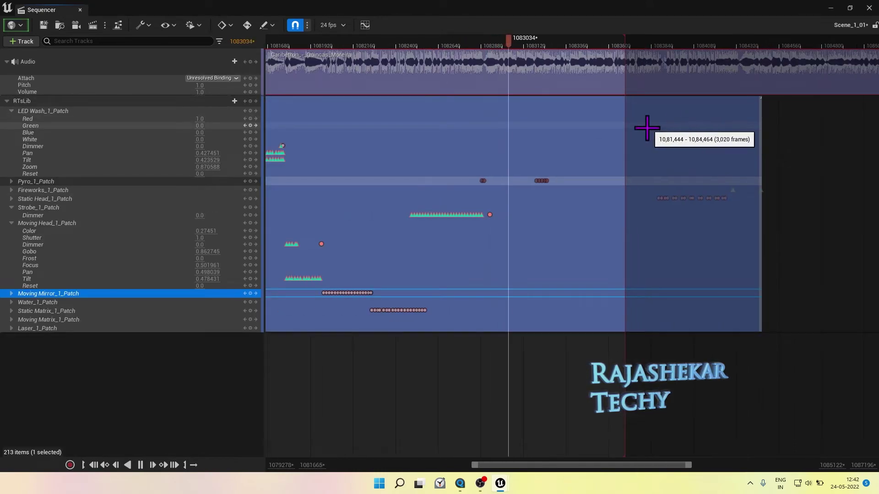
Step: Collapse the Strobe and Moving Head patches, move the Static Head_1_Patch keys earlier to overlap the second Pyro burst, and play the passage
scroll(624, 118, "up", 2, "ctrl")
left_click_drag(714, 187, 851, 212)
left_click(11, 208)
left_click(12, 217)
right_click_drag(809, 201, 673, 202)
left_click_drag(707, 199, 516, 198)
left_click(408, 44)
key("space")
left_click(396, 48)
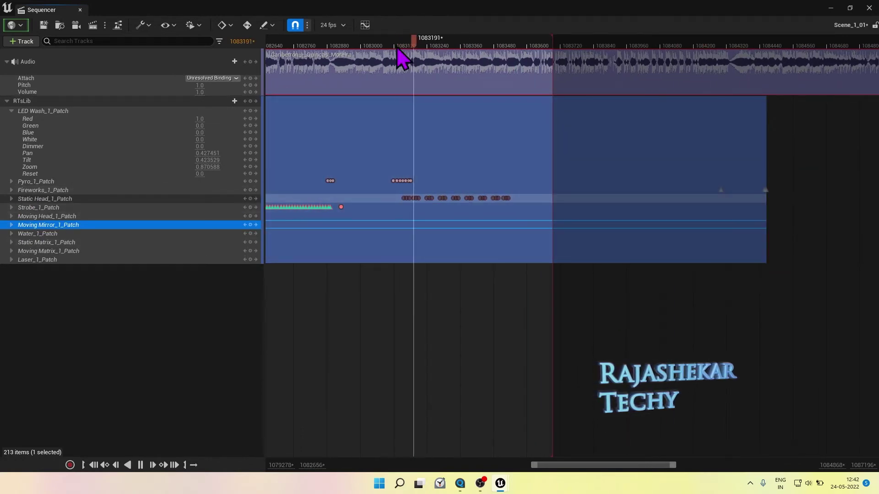
Step: Move the Fireworks_1_Patch keys earlier to the end of the Static Head keys and play the ending
left_click_drag(697, 179, 546, 190)
left_click(497, 46)
key("space")
scroll(496, 86, "down", 6, "ctrl")
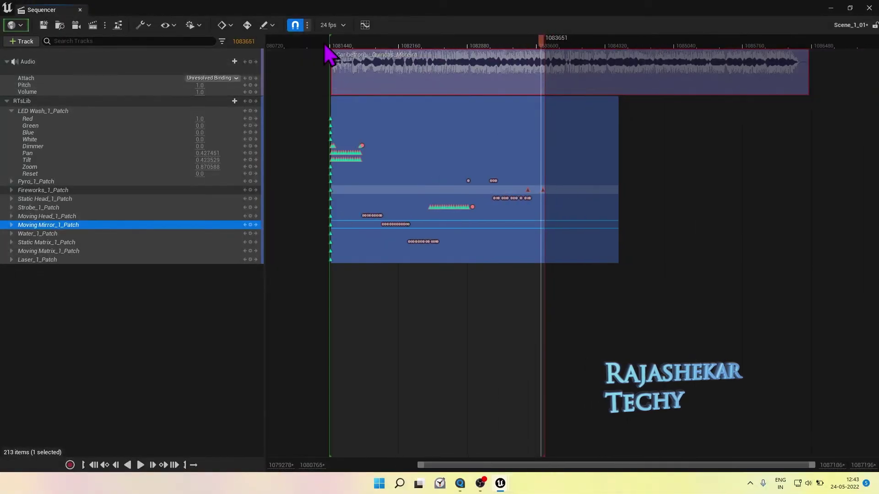
Step: Play the edited light show from the start of the sequence to review it with the music
left_click(323, 46)
scroll(369, 82, "up", 4, "ctrl")
left_click(342, 45)
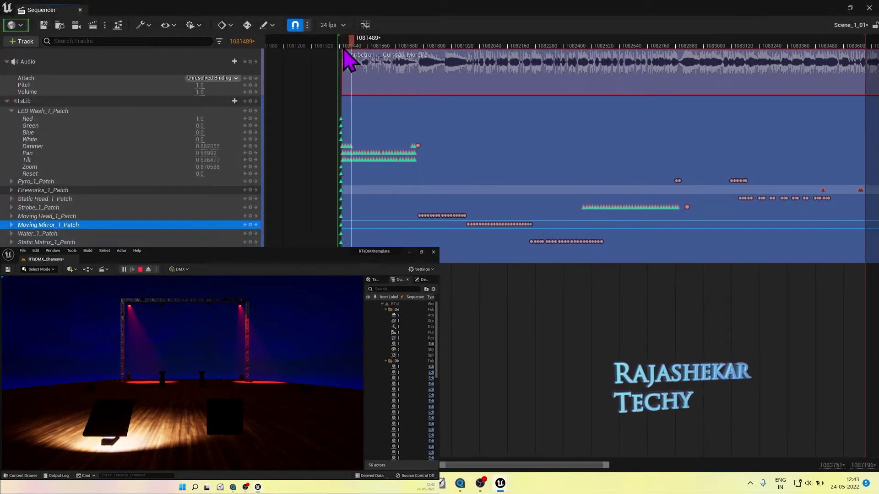
scroll(349, 59, "down", 2, "ctrl")
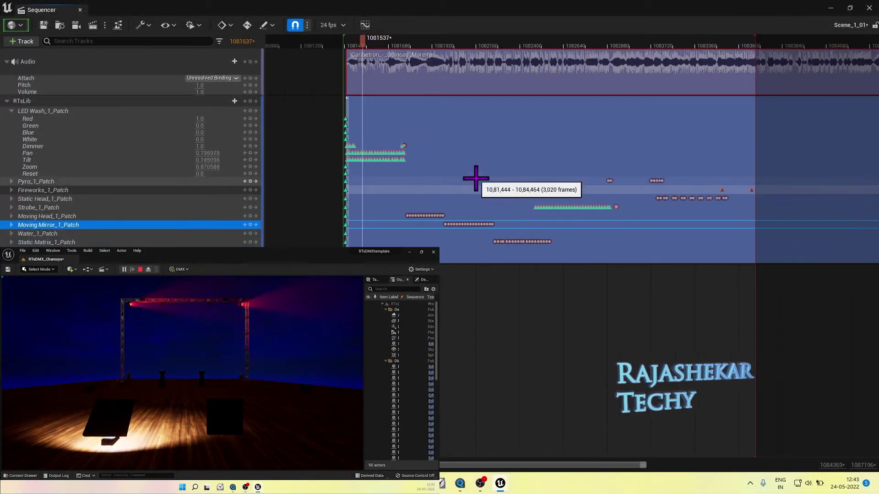